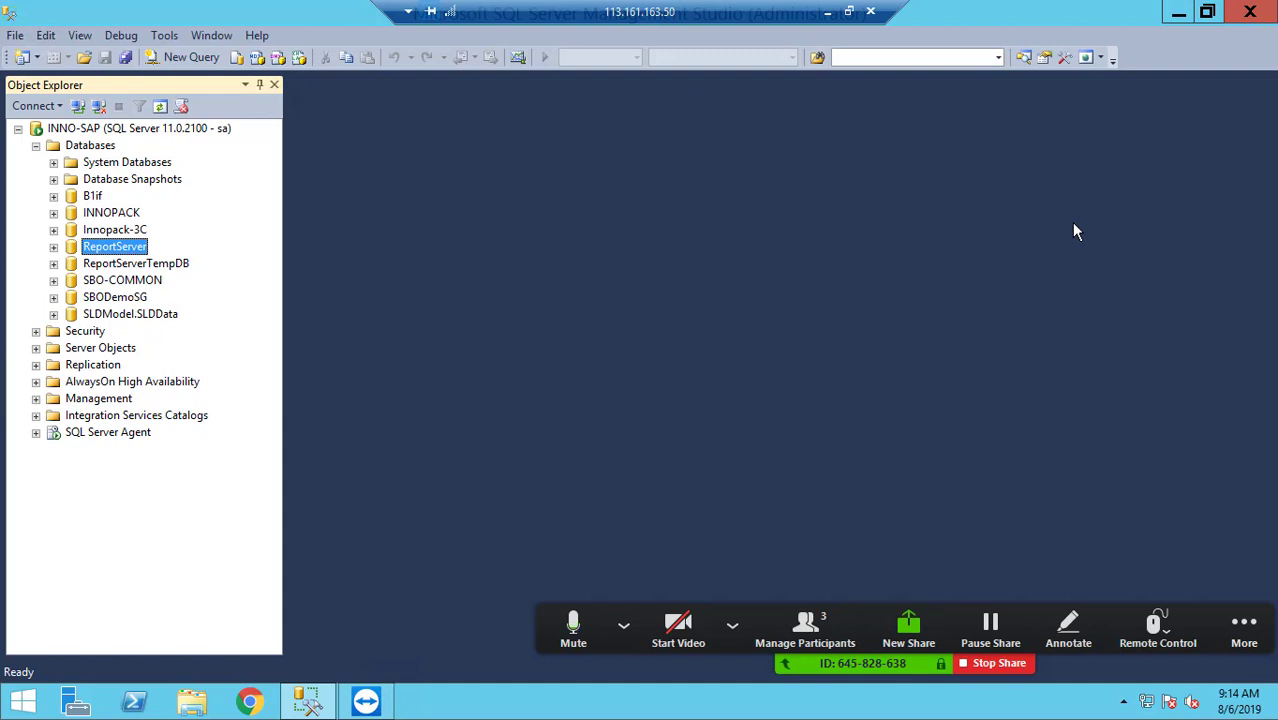
pyautogui.click(1178, 12)
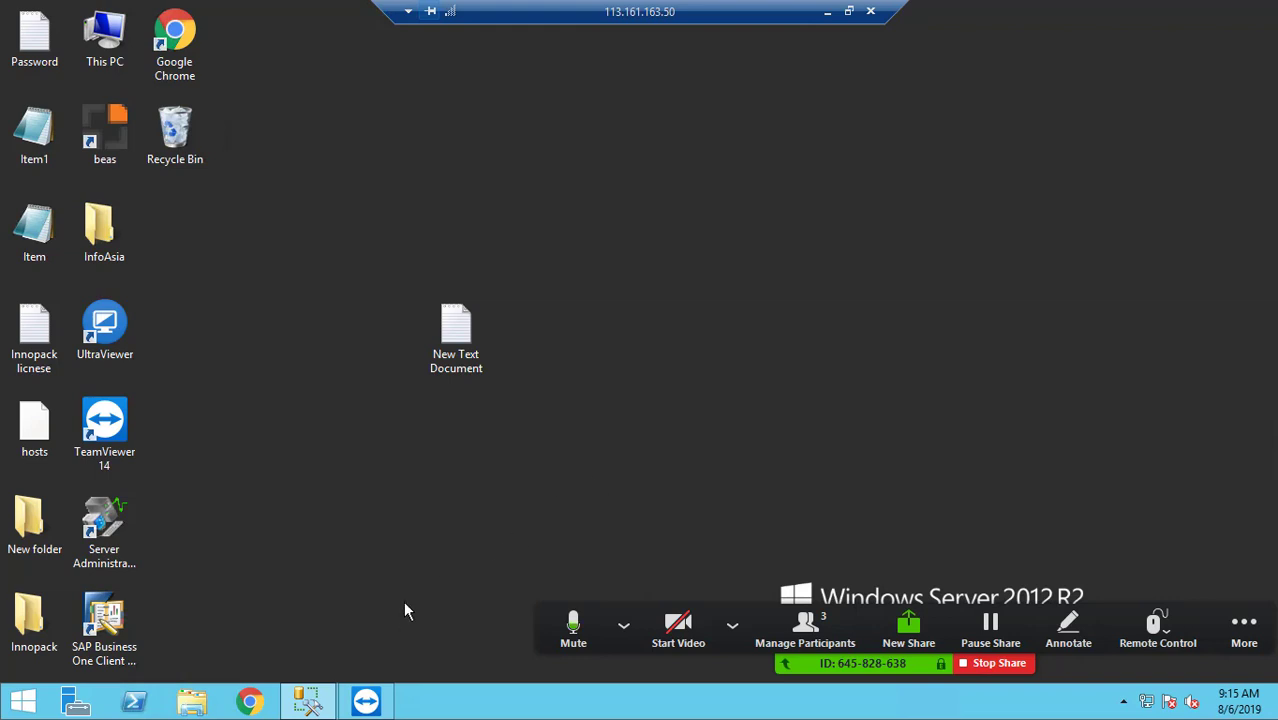
pyautogui.click(307, 700)
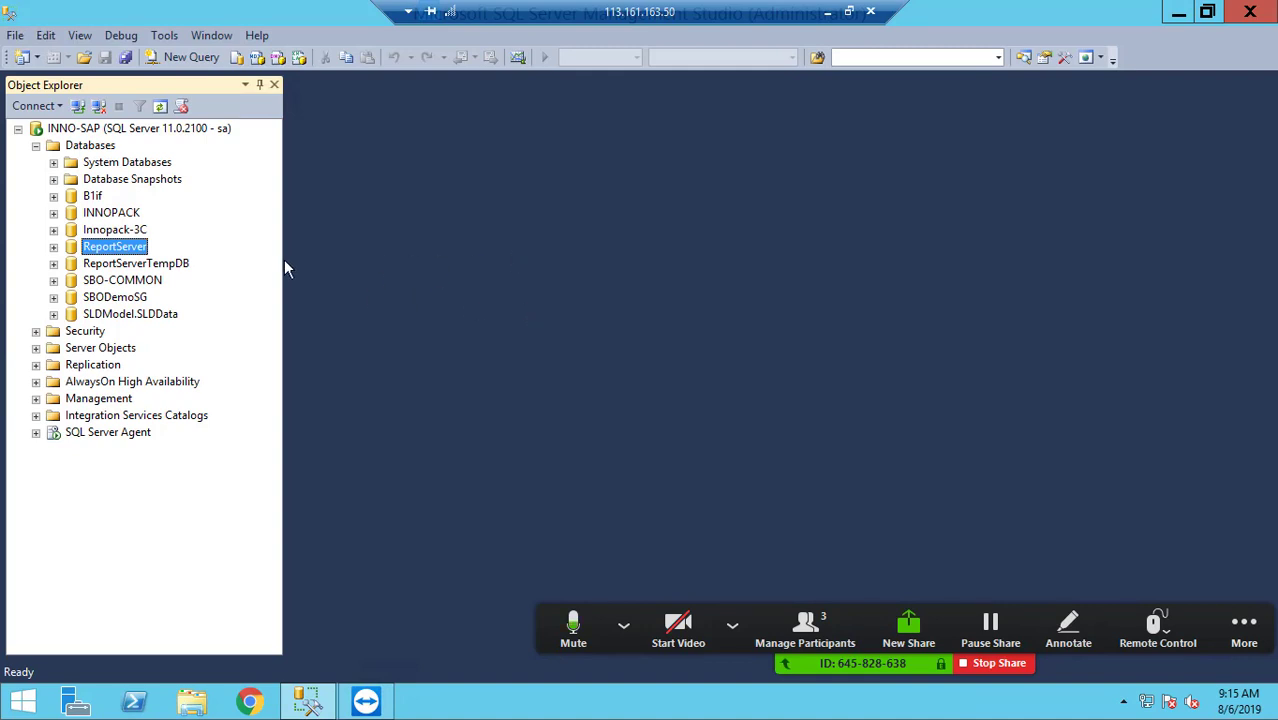
pyautogui.click(117, 213)
pyautogui.click(114, 233)
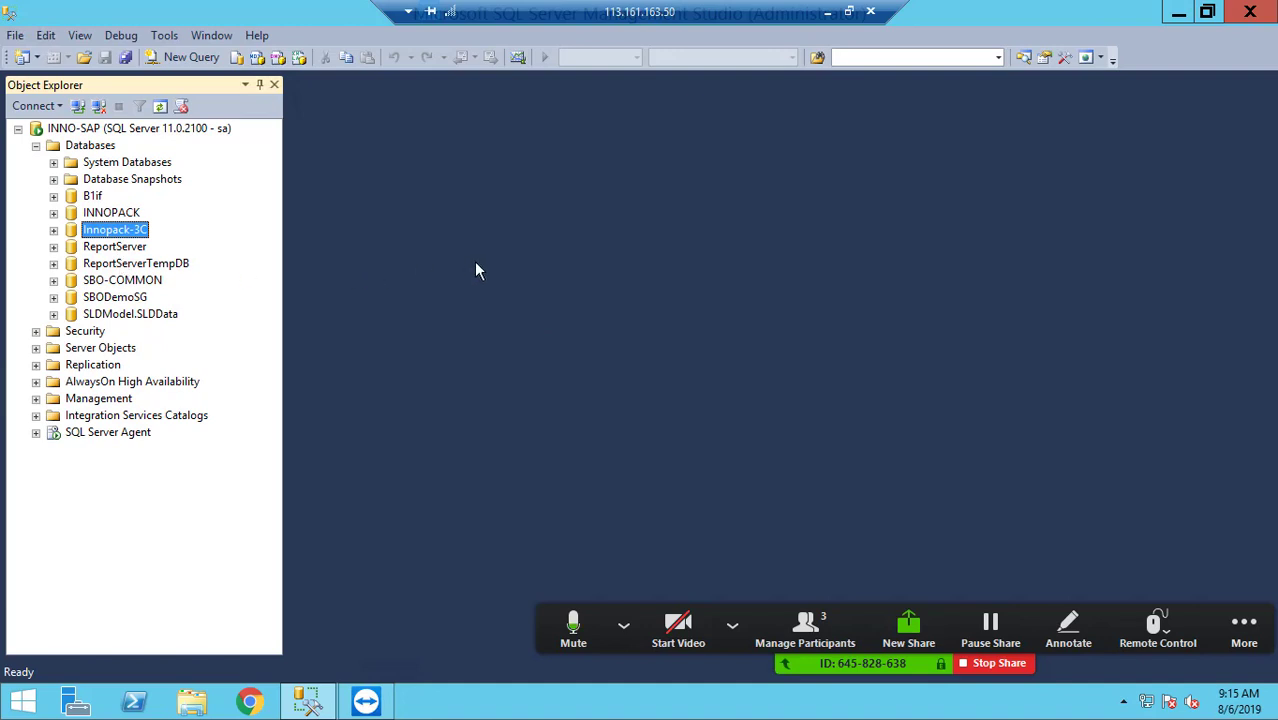
pyautogui.click(129, 219)
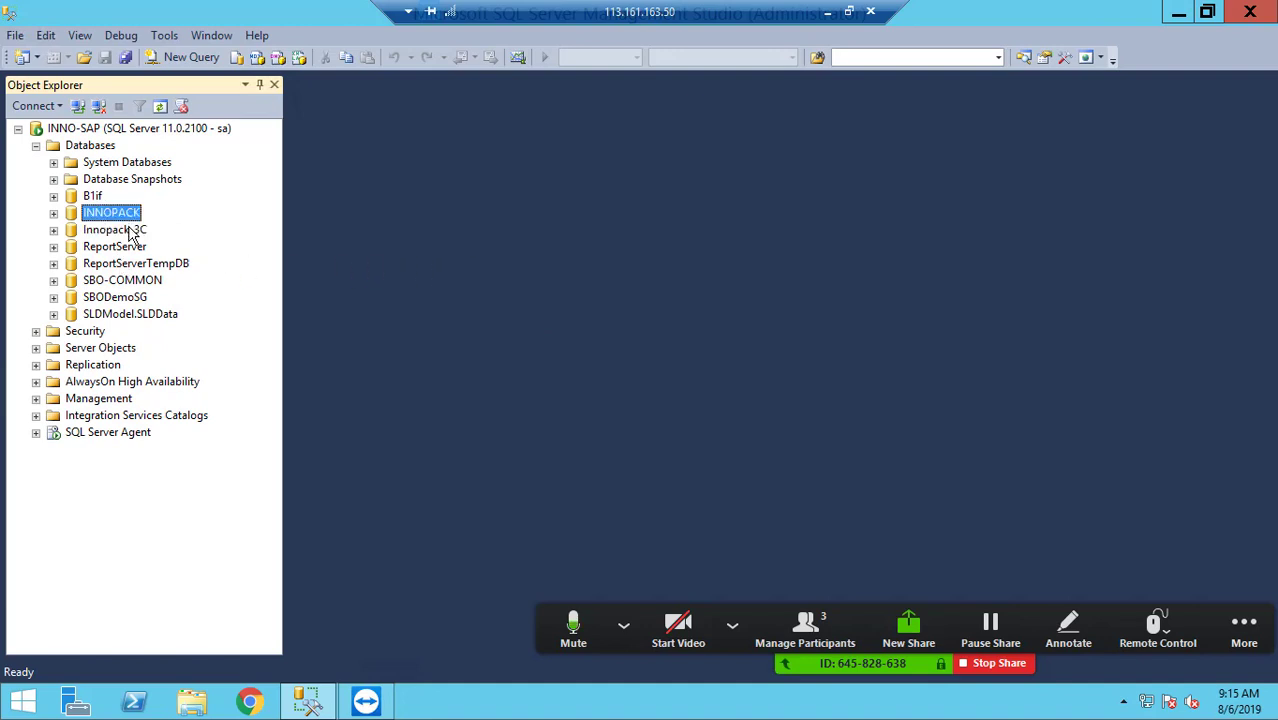
# Open the backup settings for the Innopack-3C database and remove the default backup destination.
pyautogui.click(129, 228)
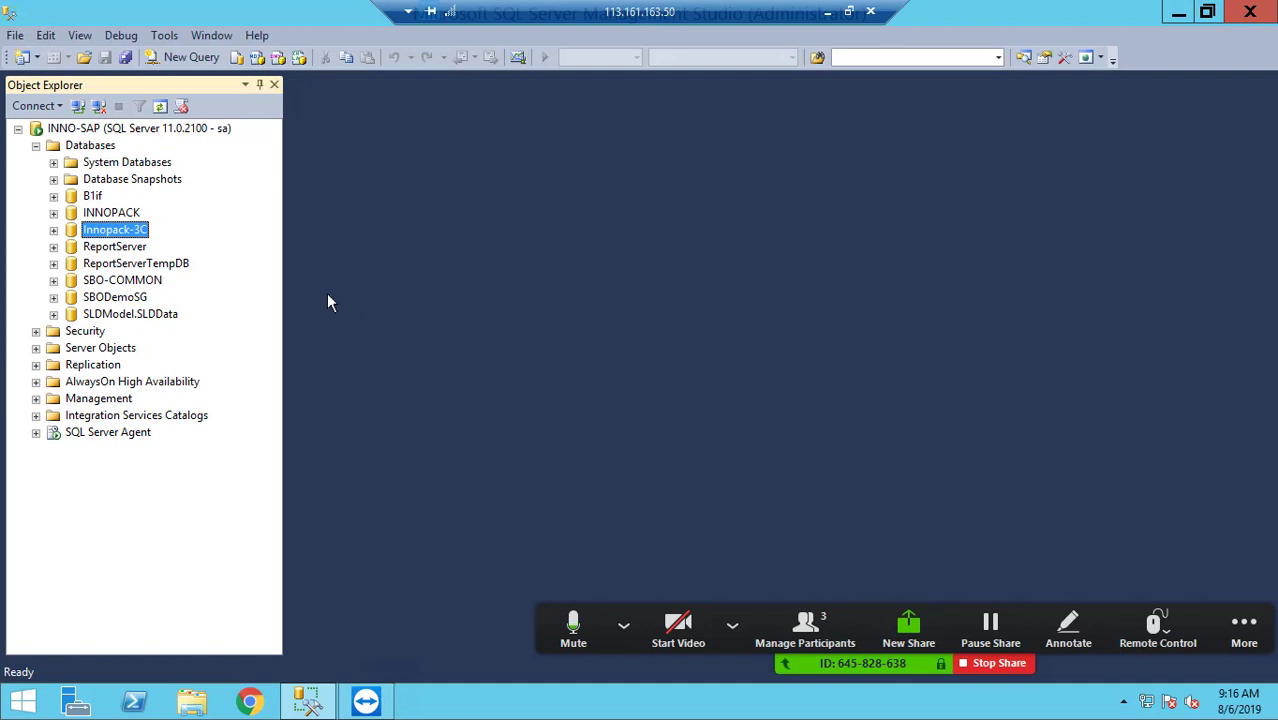
pyautogui.rightClick(140, 232)
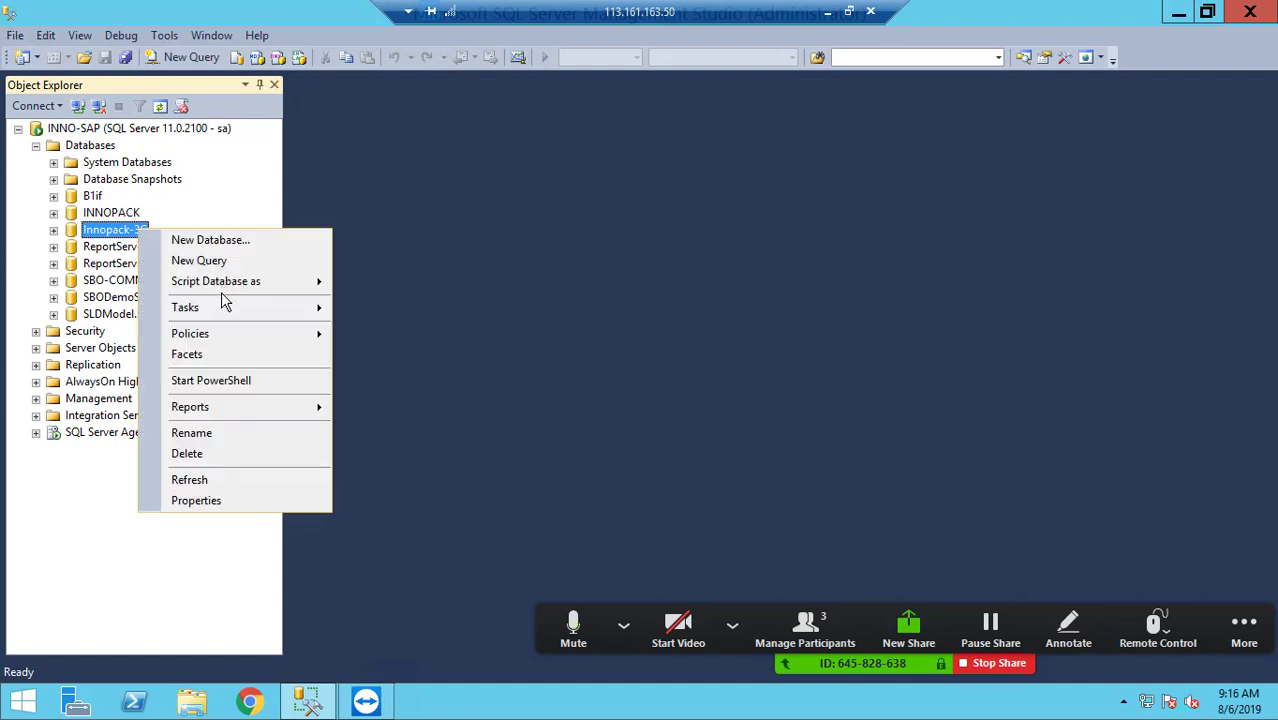
pyautogui.moveTo(233, 310)
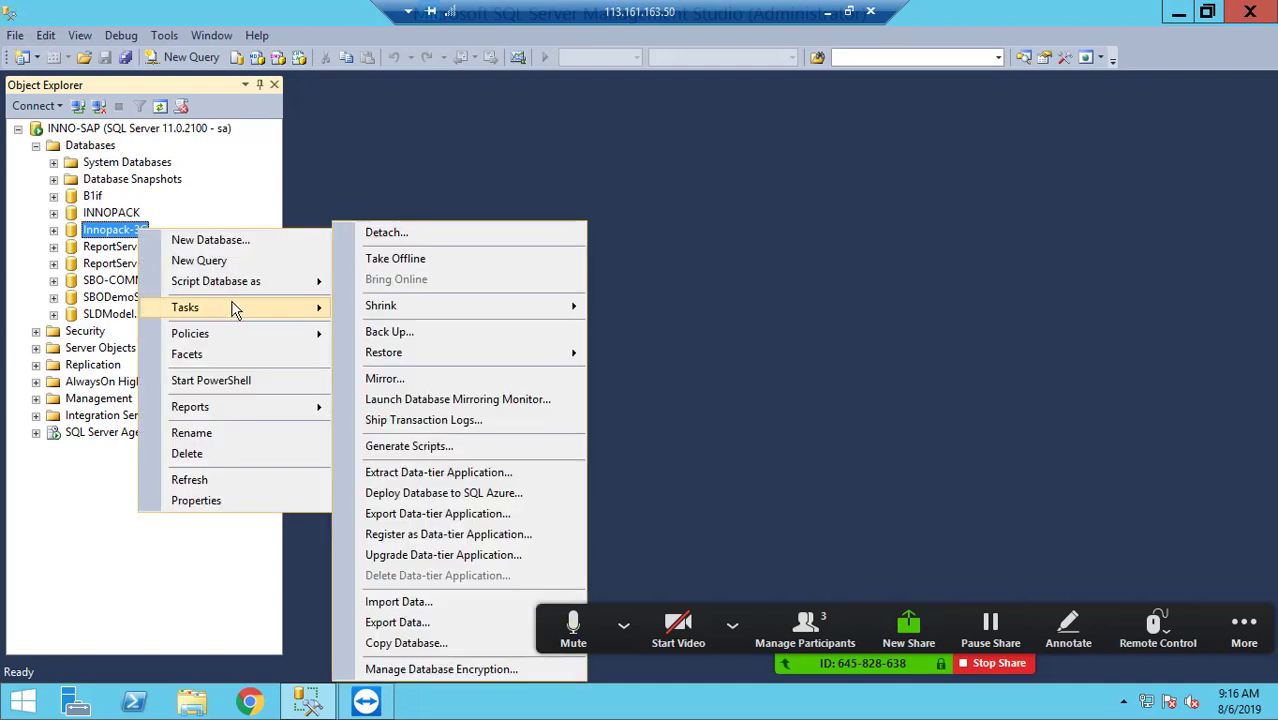
pyautogui.click(388, 332)
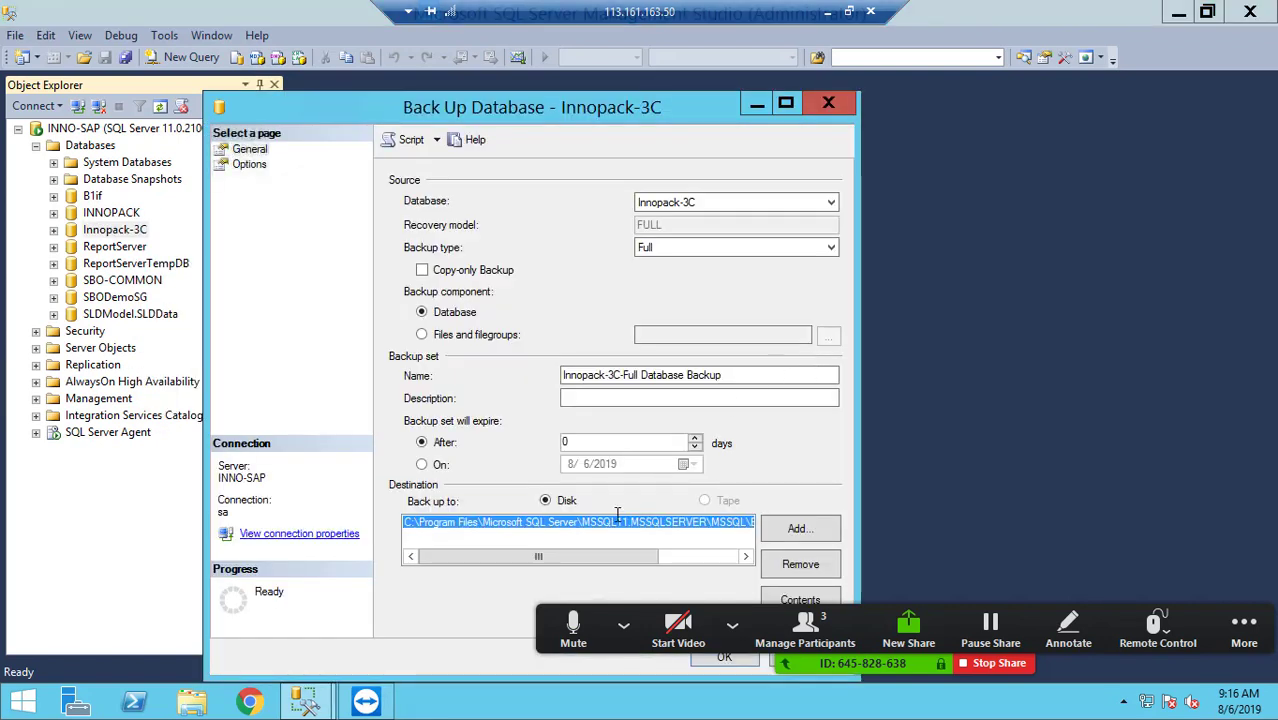
pyautogui.click(800, 564)
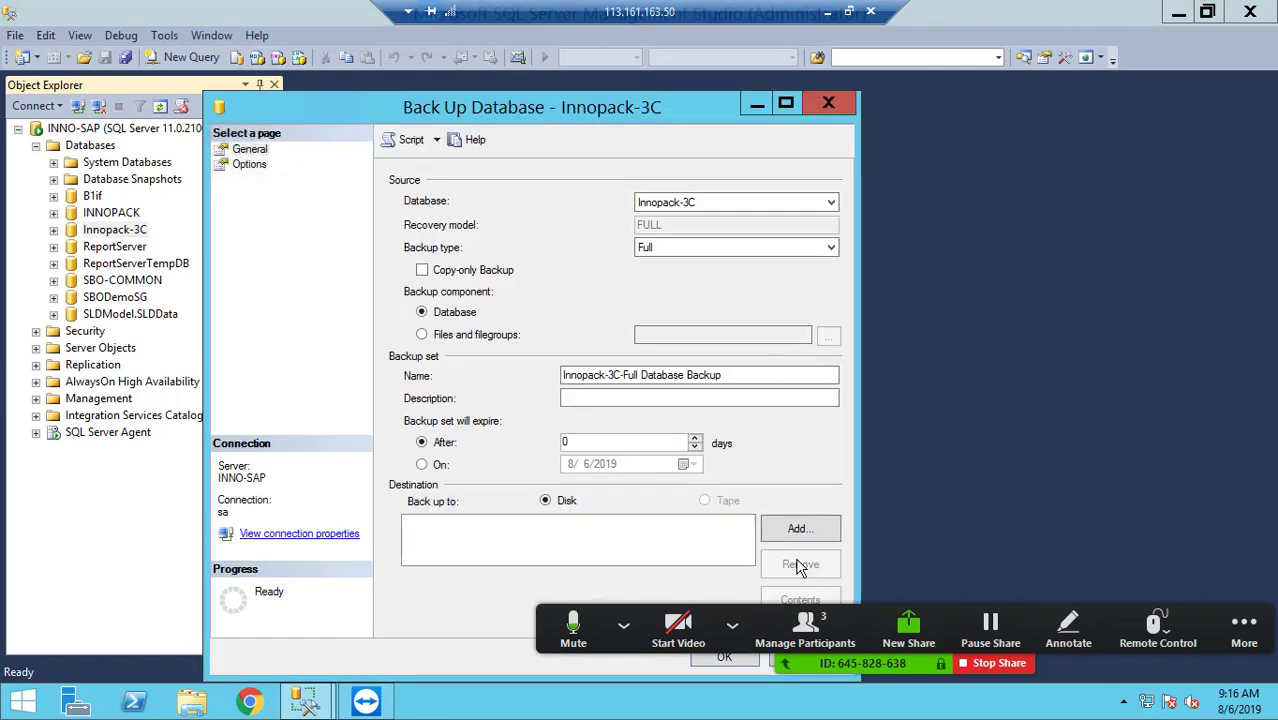
# Start adding a disk backup destination and choose the folder E:\backupdatabase for the backup file.
pyautogui.click(799, 528)
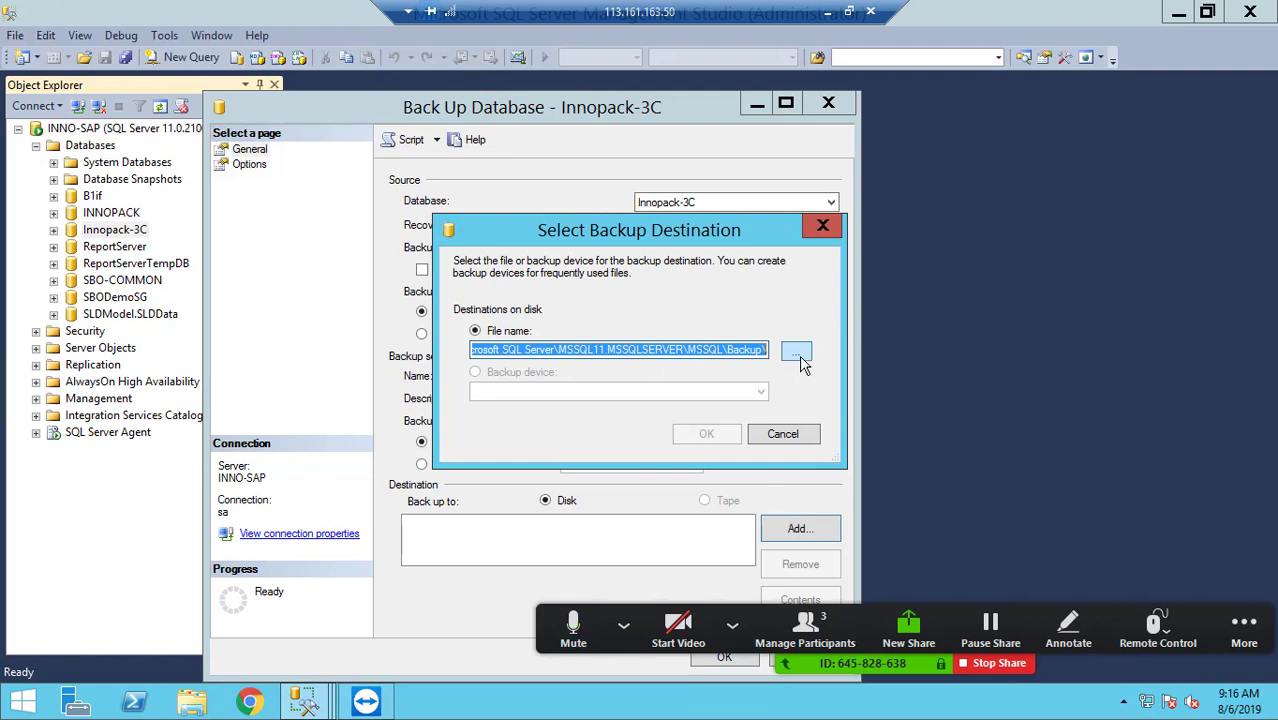
pyautogui.click(796, 354)
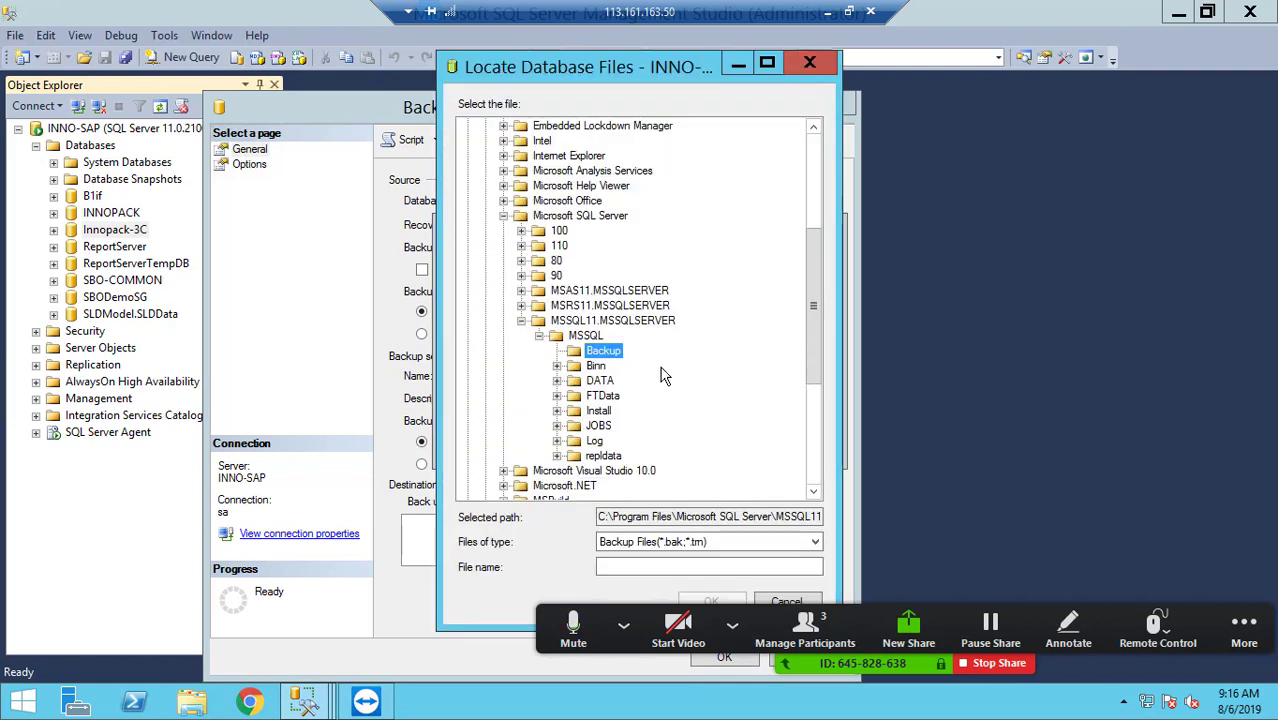
pyautogui.click(503, 216)
pyautogui.click(468, 486)
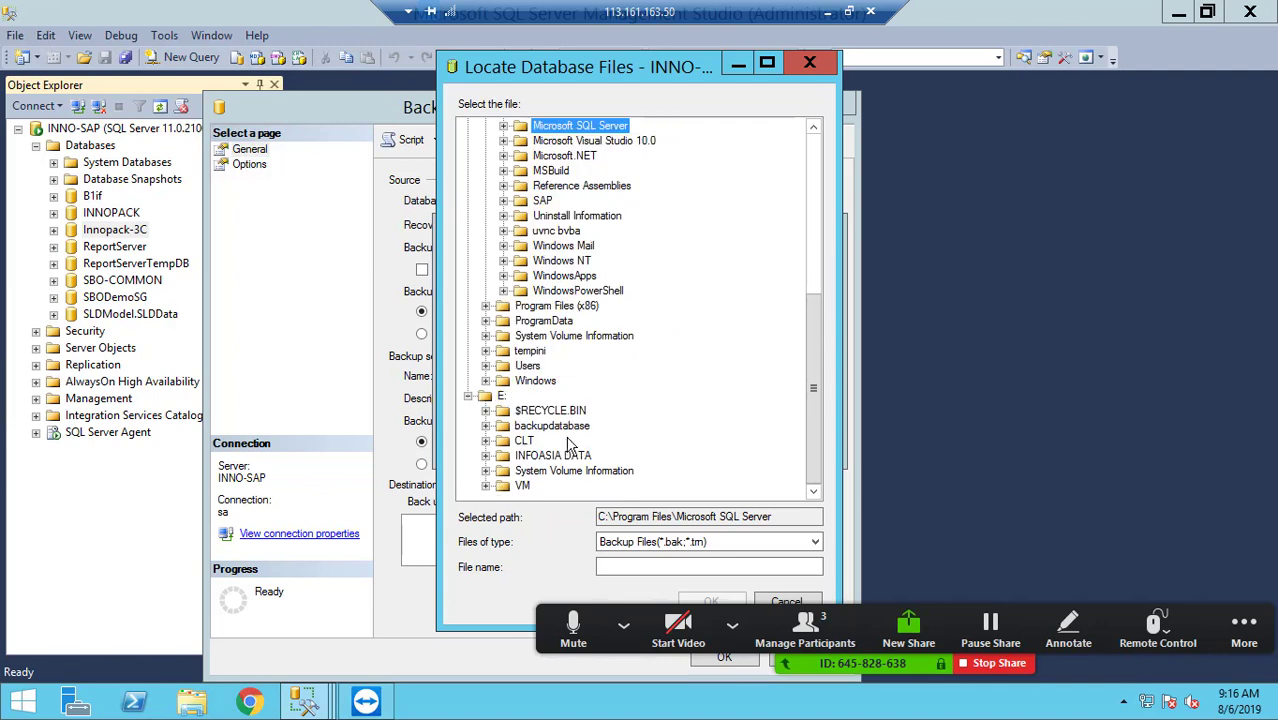
pyautogui.click(551, 426)
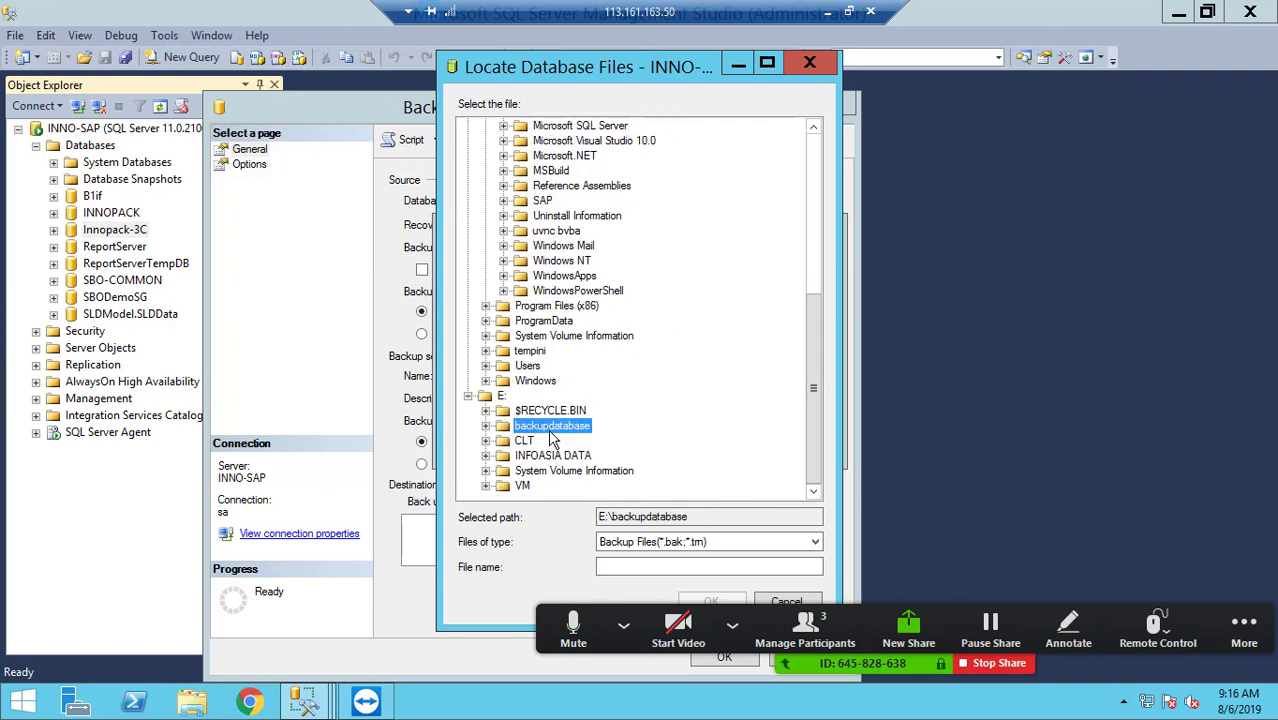
# Name the backup file innopack-060819-v2 and accept it as the backup destination.
pyautogui.click(627, 566)
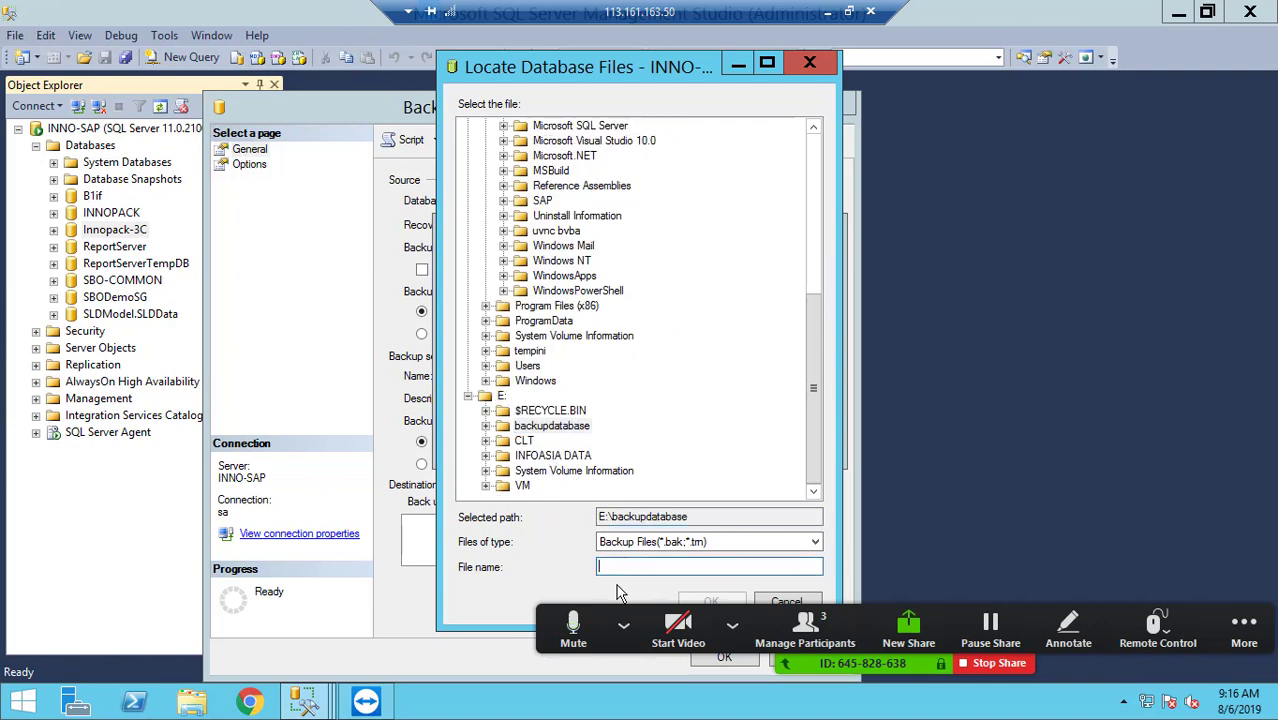
pyautogui.write('inf')
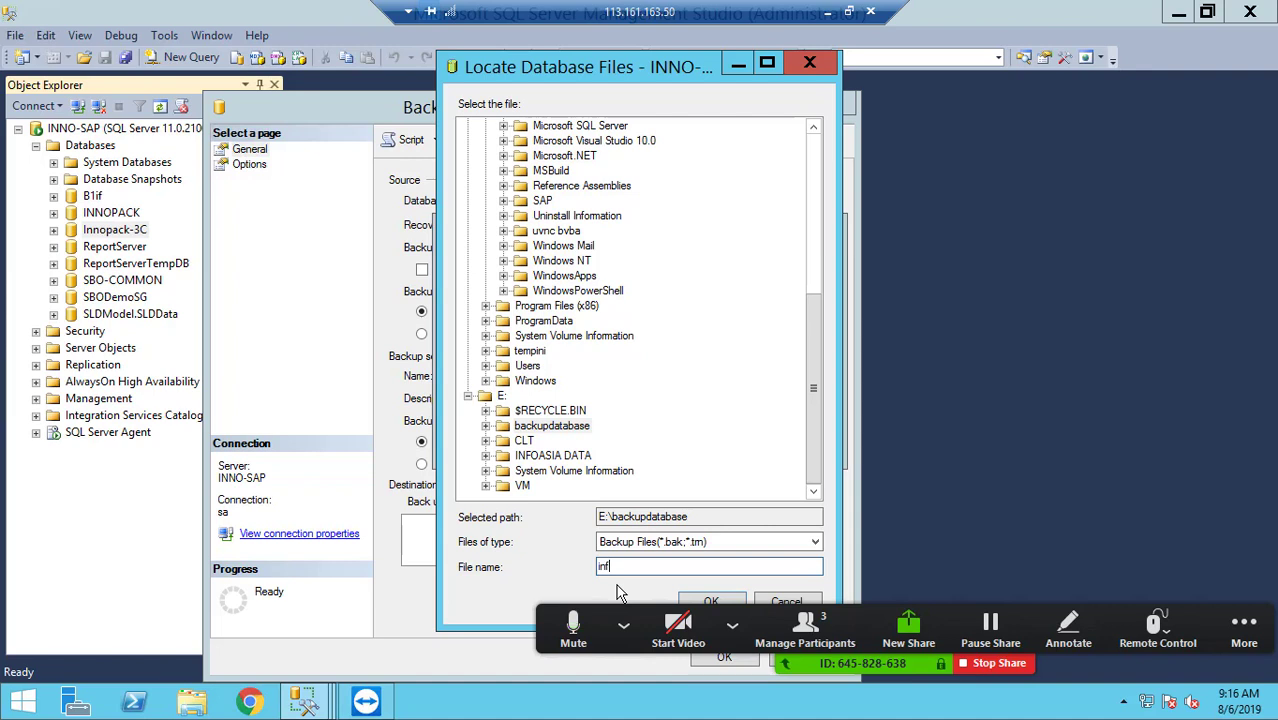
pyautogui.press('BackSpace')
pyautogui.write('nopack')
pyautogui.write('-')
pyautogui.write('0')
pyautogui.write('6')
pyautogui.write('081')
pyautogui.write('9.b')
pyautogui.click(623, 627)
pyautogui.press('Escape')
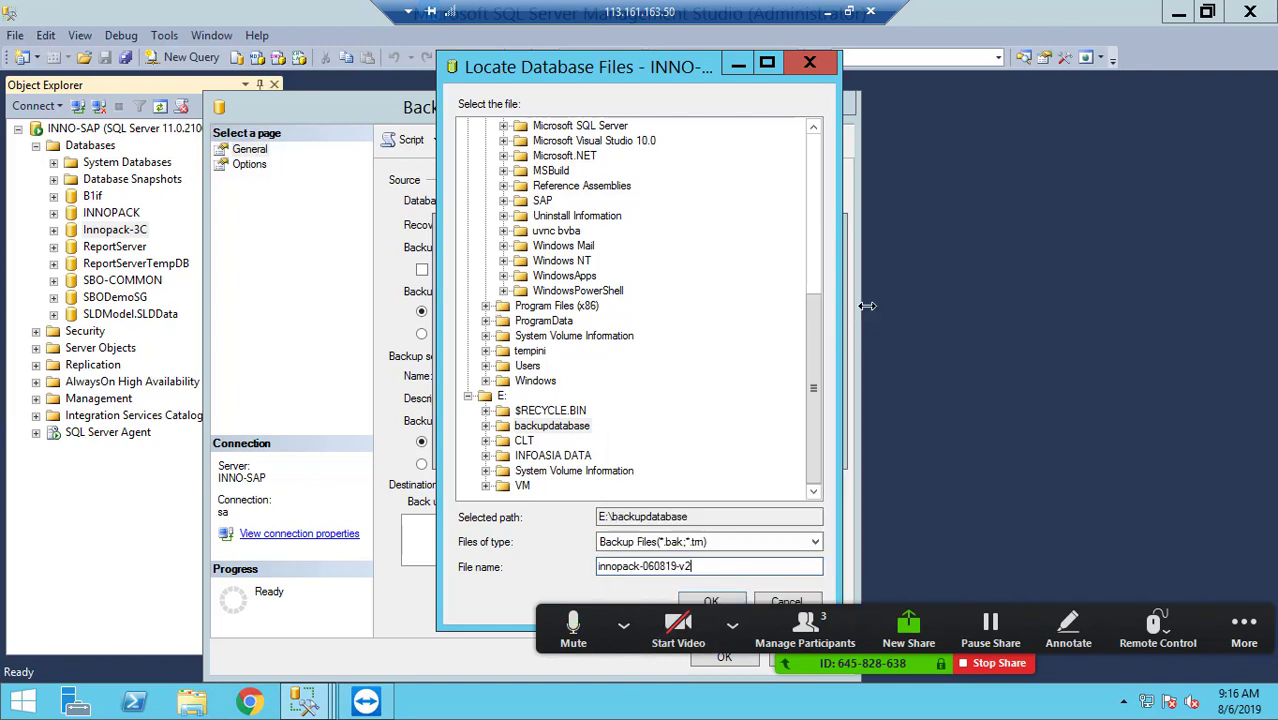
pyautogui.click(716, 600)
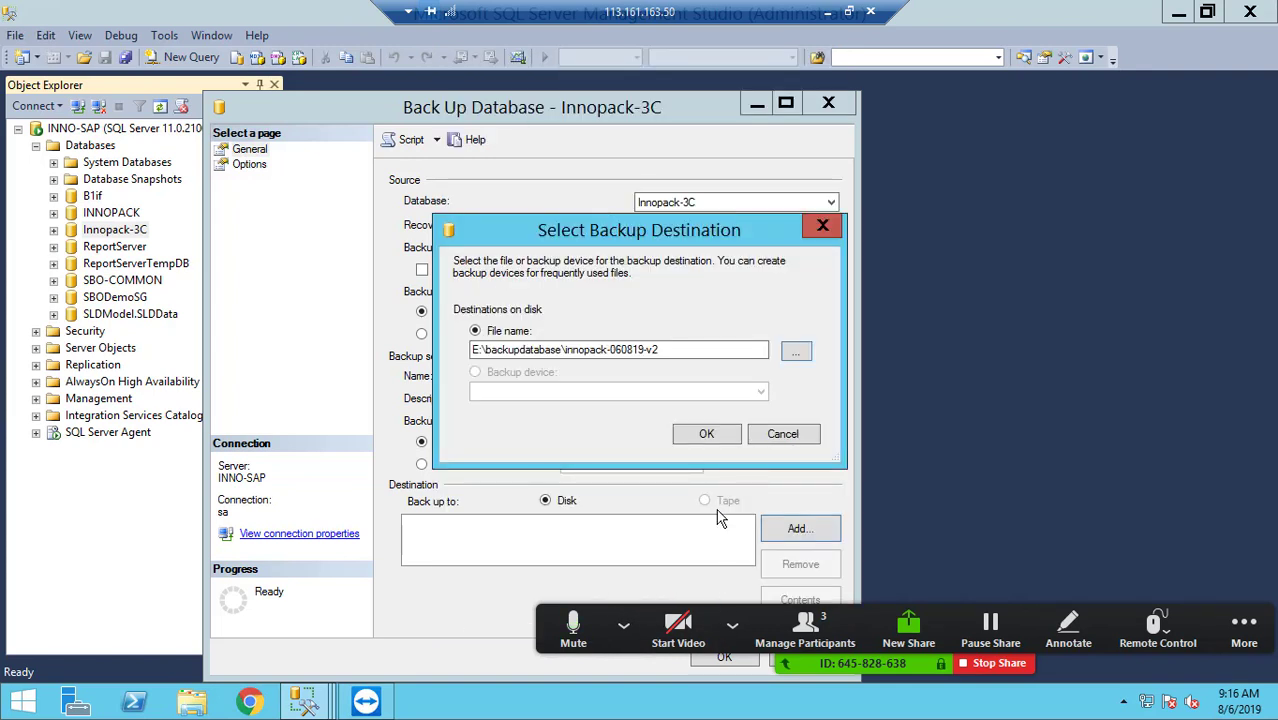
pyautogui.click(697, 434)
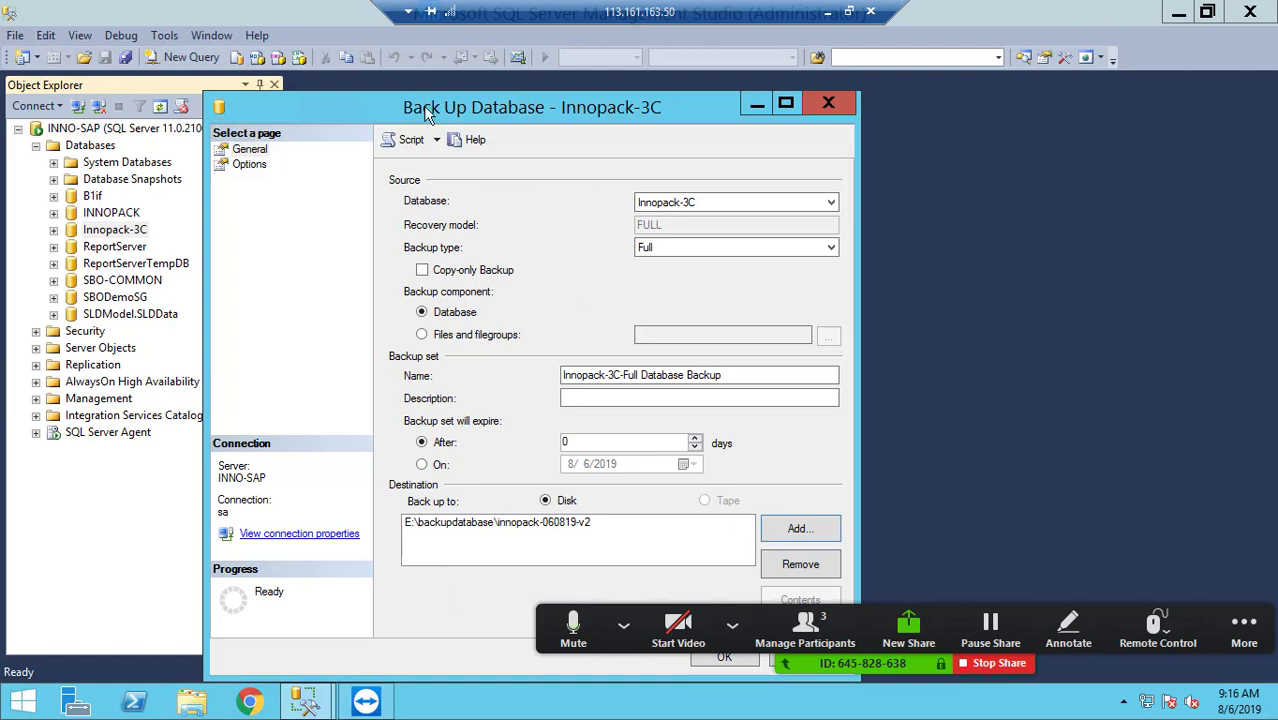
# Run the full backup of Innopack-3C and dismiss the completion message.
pyautogui.click(623, 625)
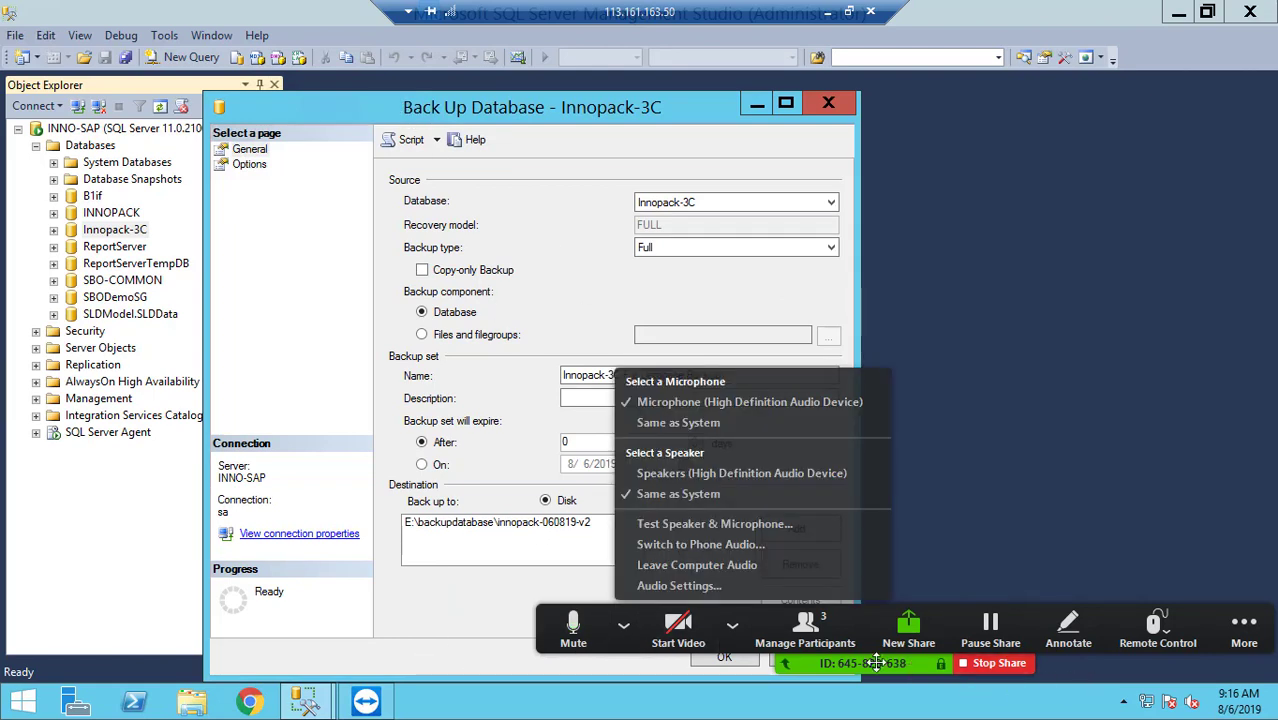
pyautogui.press('Escape')
pyautogui.moveTo(1006, 663); pyautogui.dragTo(992, 491)
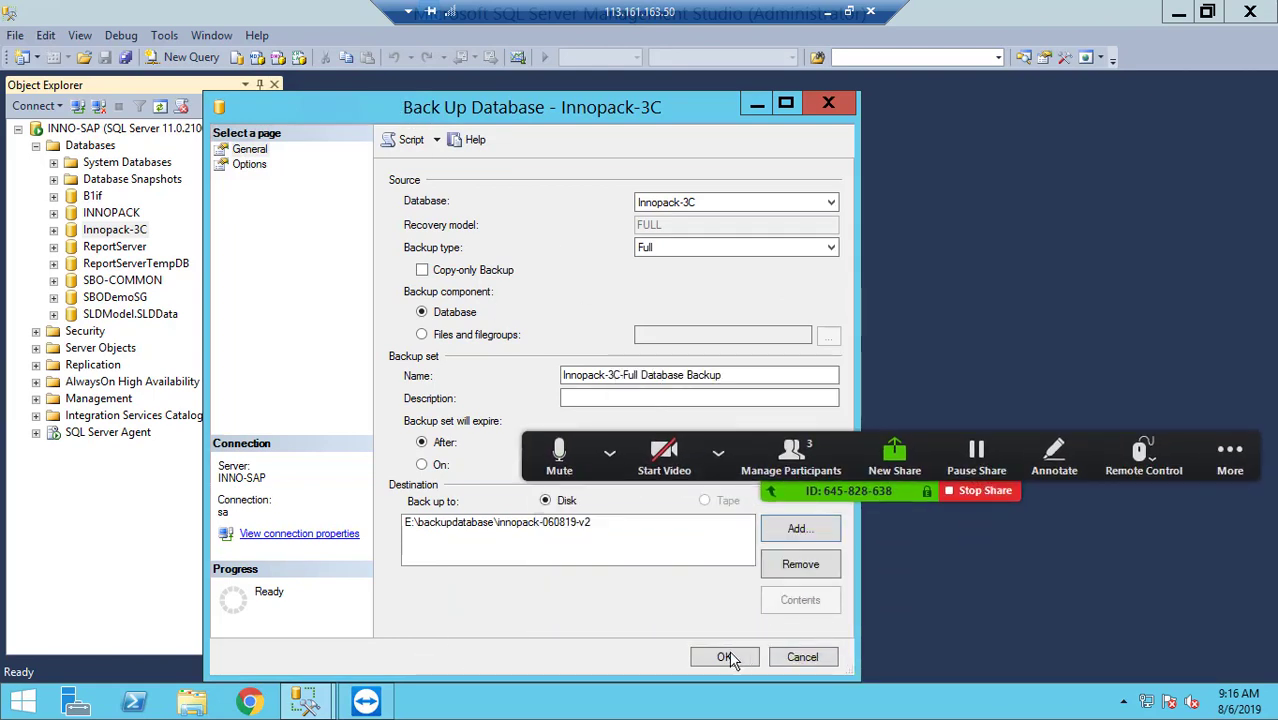
pyautogui.click(724, 656)
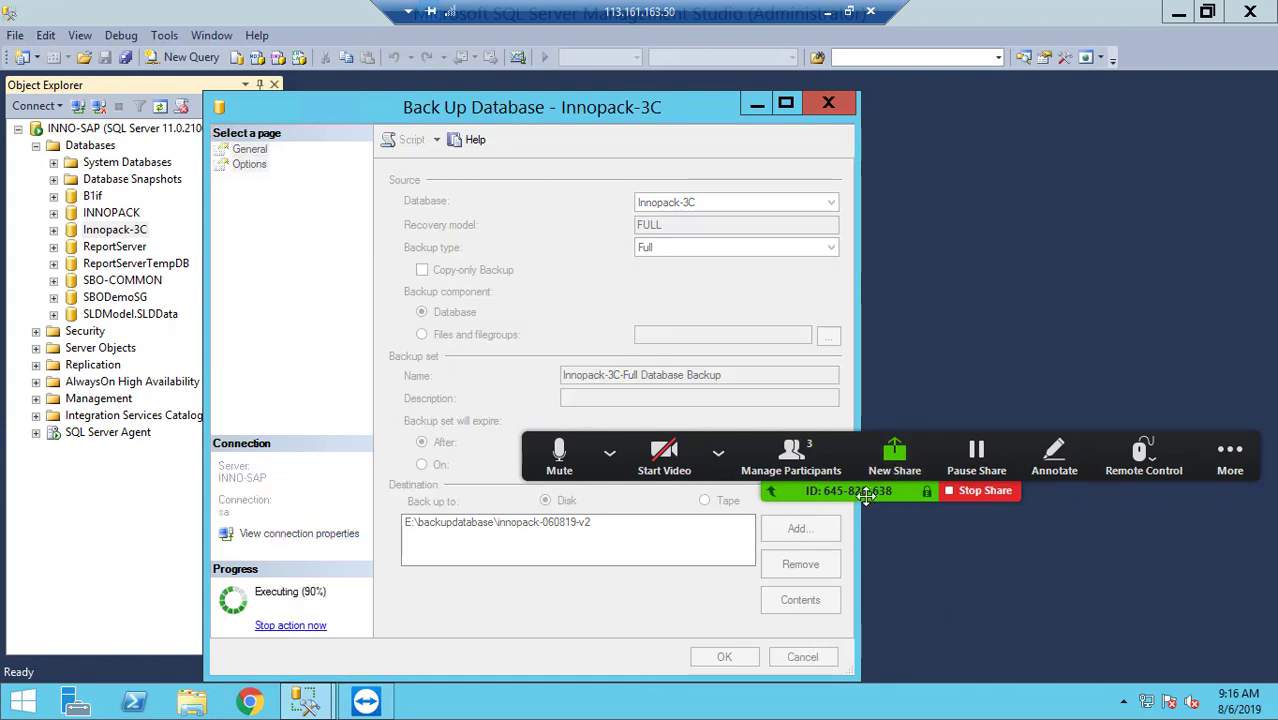
pyautogui.moveTo(873, 551); pyautogui.dragTo(882, 698)
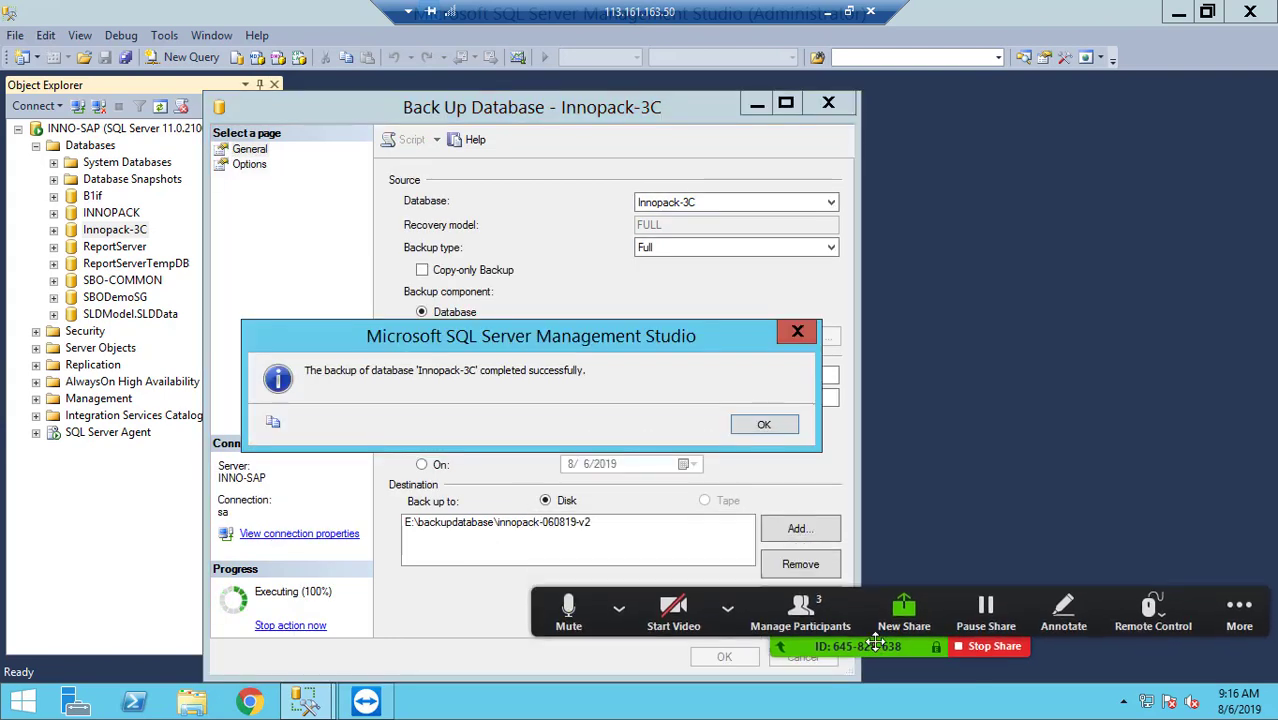
pyautogui.click(763, 424)
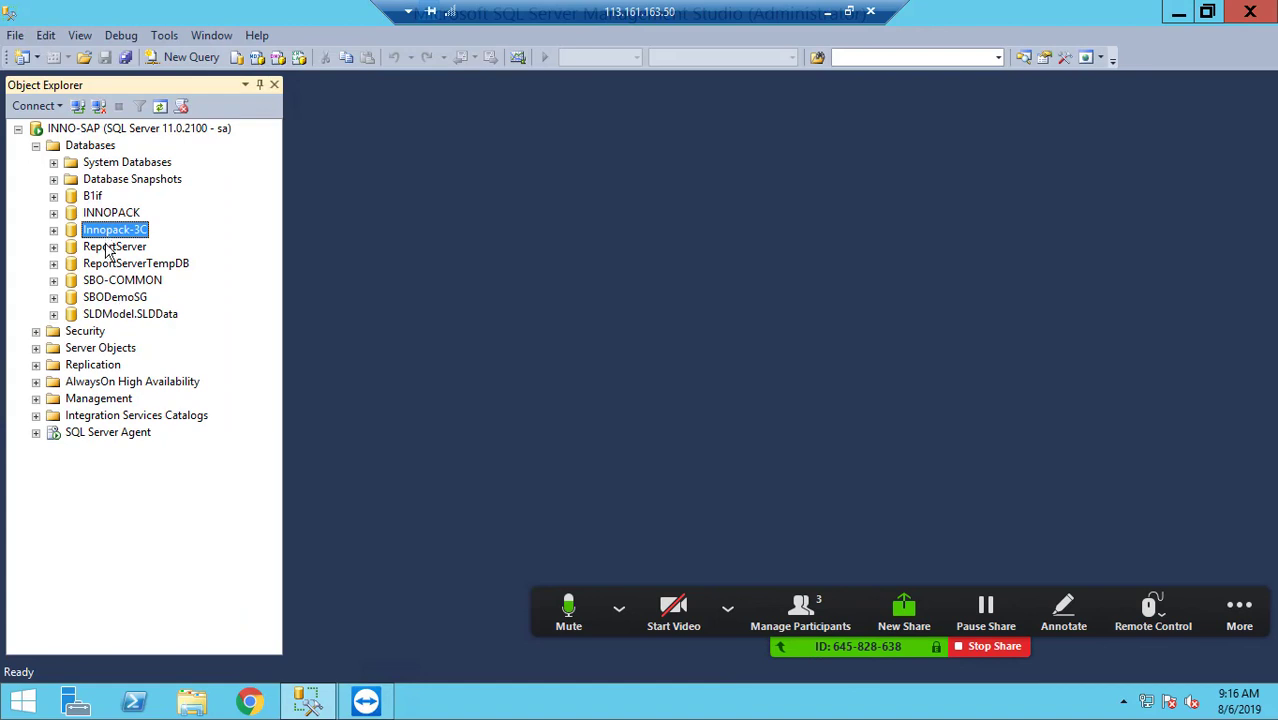
# Start a Restore Files and Filegroups operation on the server's databases with a device as the restore source.
pyautogui.click(90, 146)
pyautogui.rightClick(90, 149)
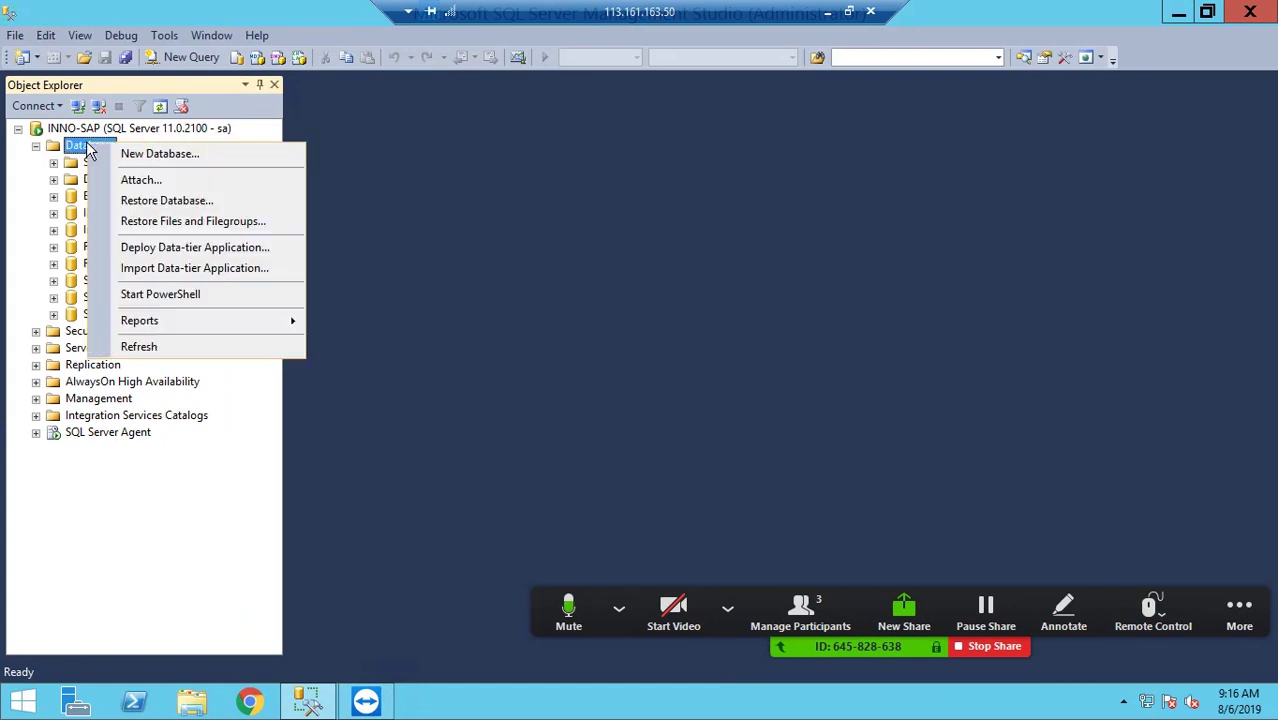
pyautogui.click(155, 222)
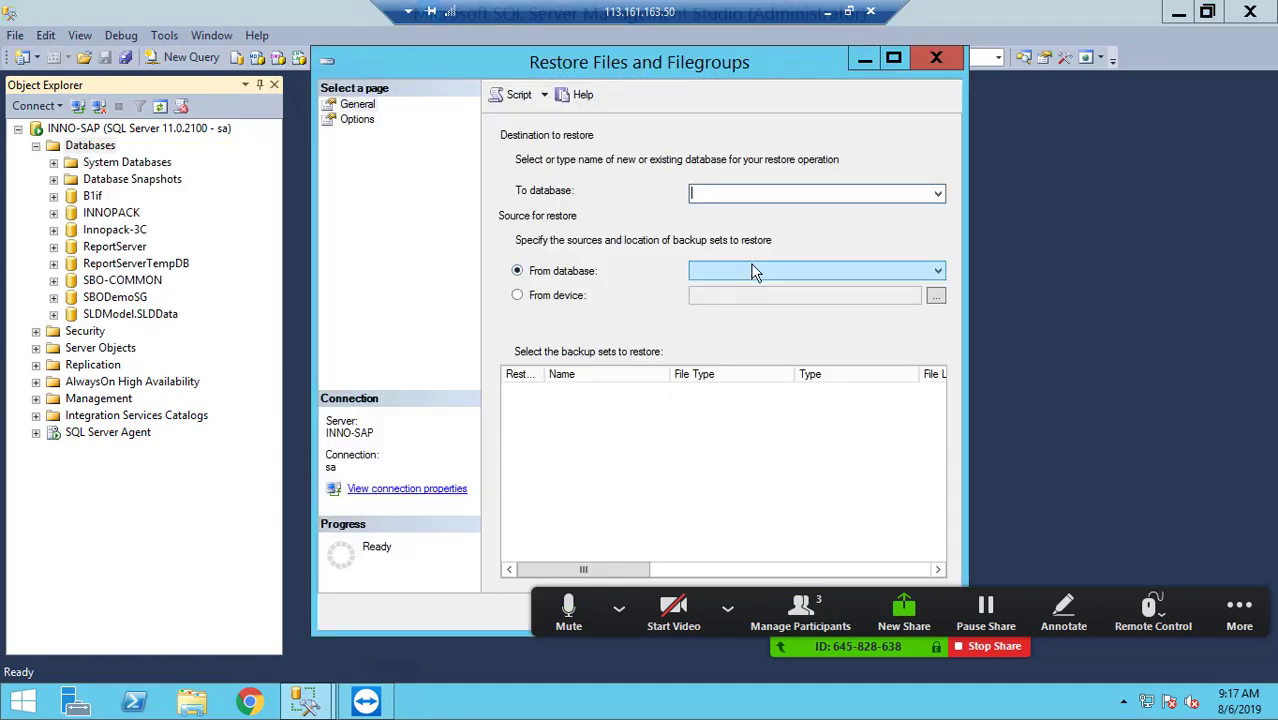
pyautogui.click(555, 296)
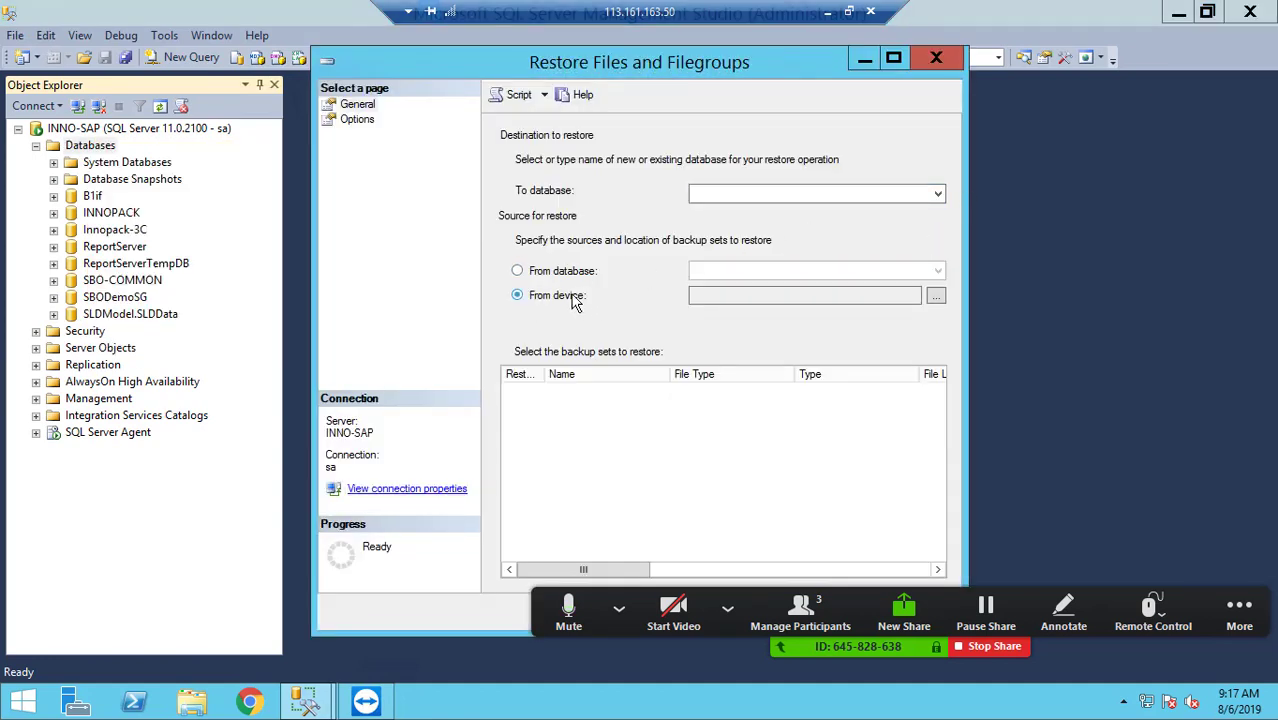
# Browse for a backup file to add in E:\backupdatabase and list all file types.
pyautogui.click(936, 296)
pyautogui.click(790, 300)
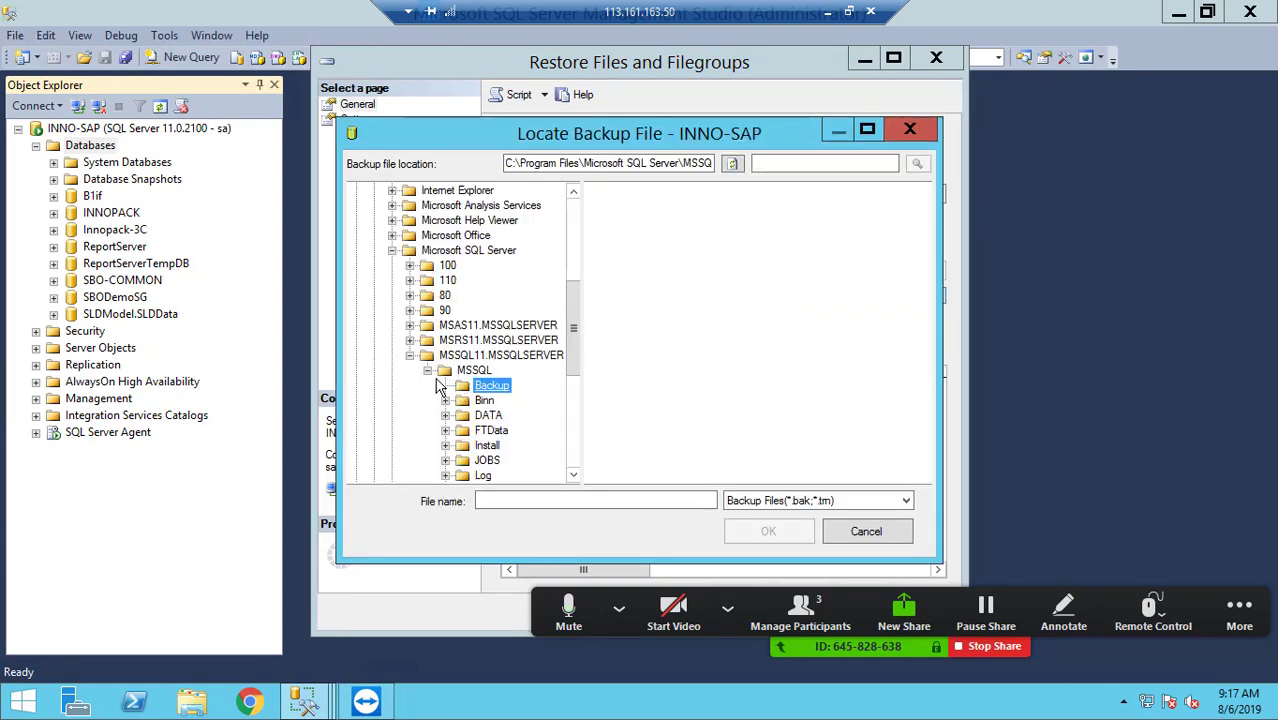
pyautogui.click(409, 355)
pyautogui.click(392, 250)
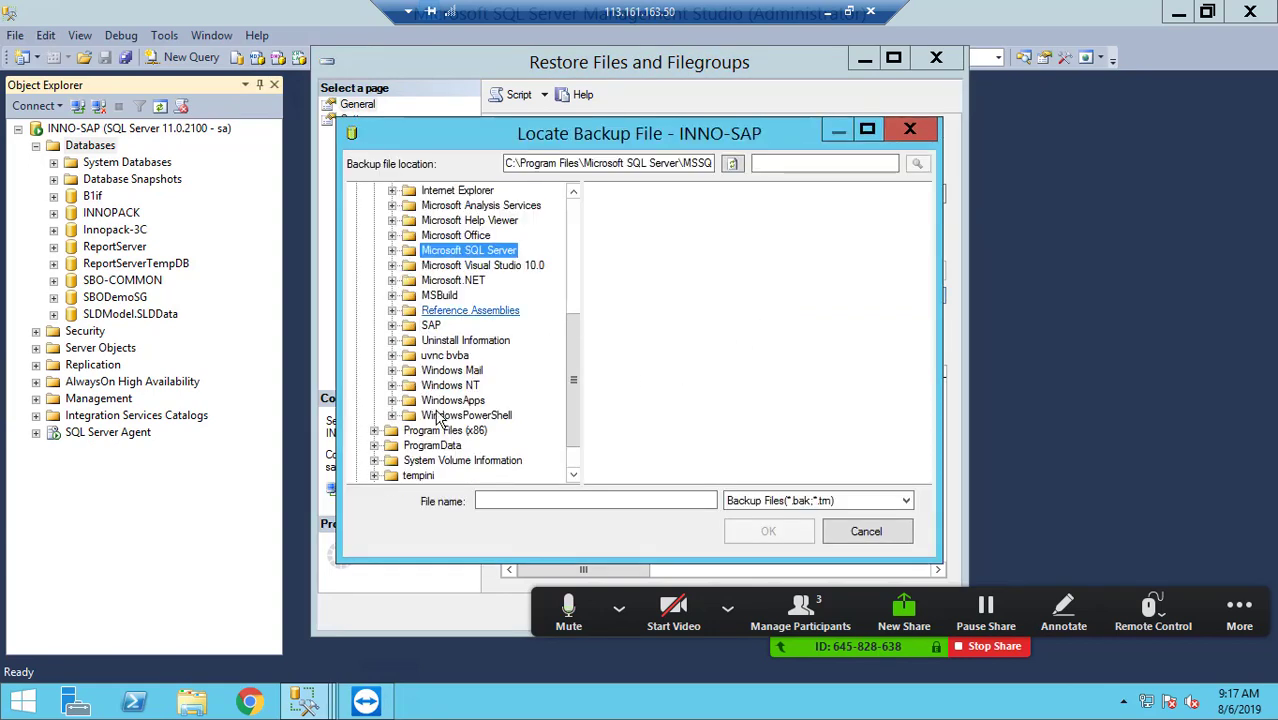
pyautogui.scroll(-1, 440, 414)
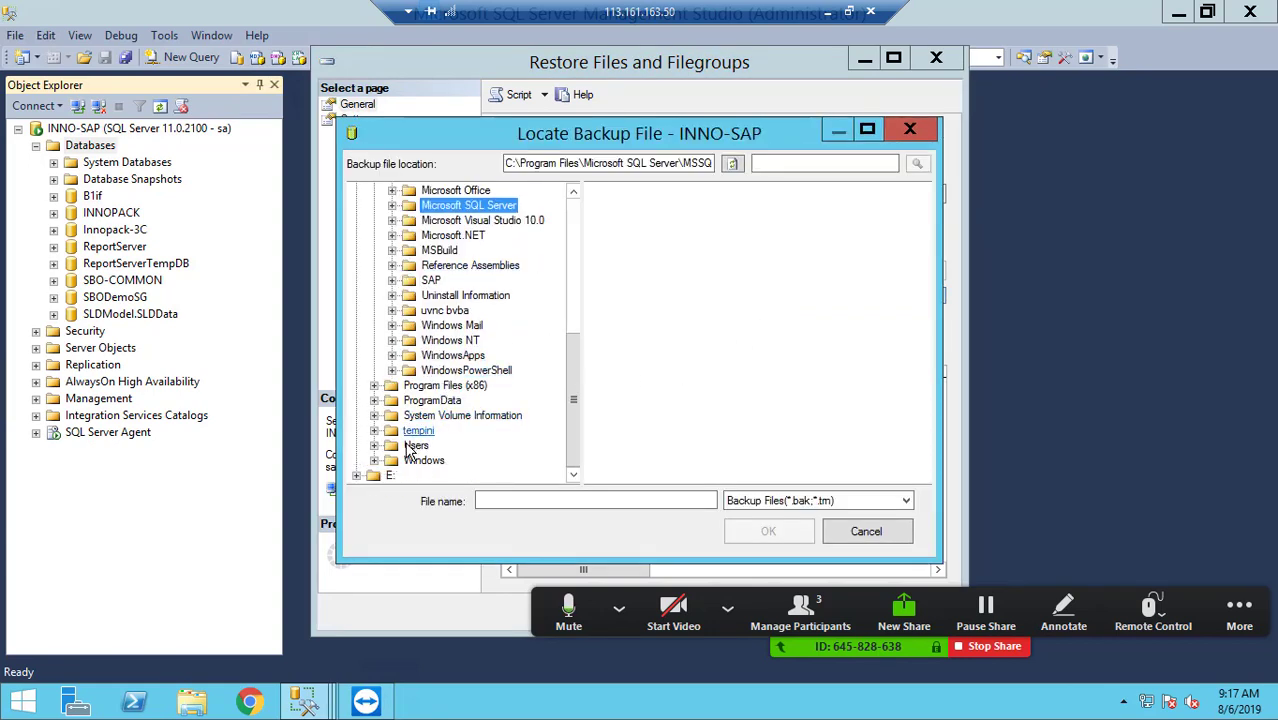
pyautogui.click(356, 475)
pyautogui.click(452, 446)
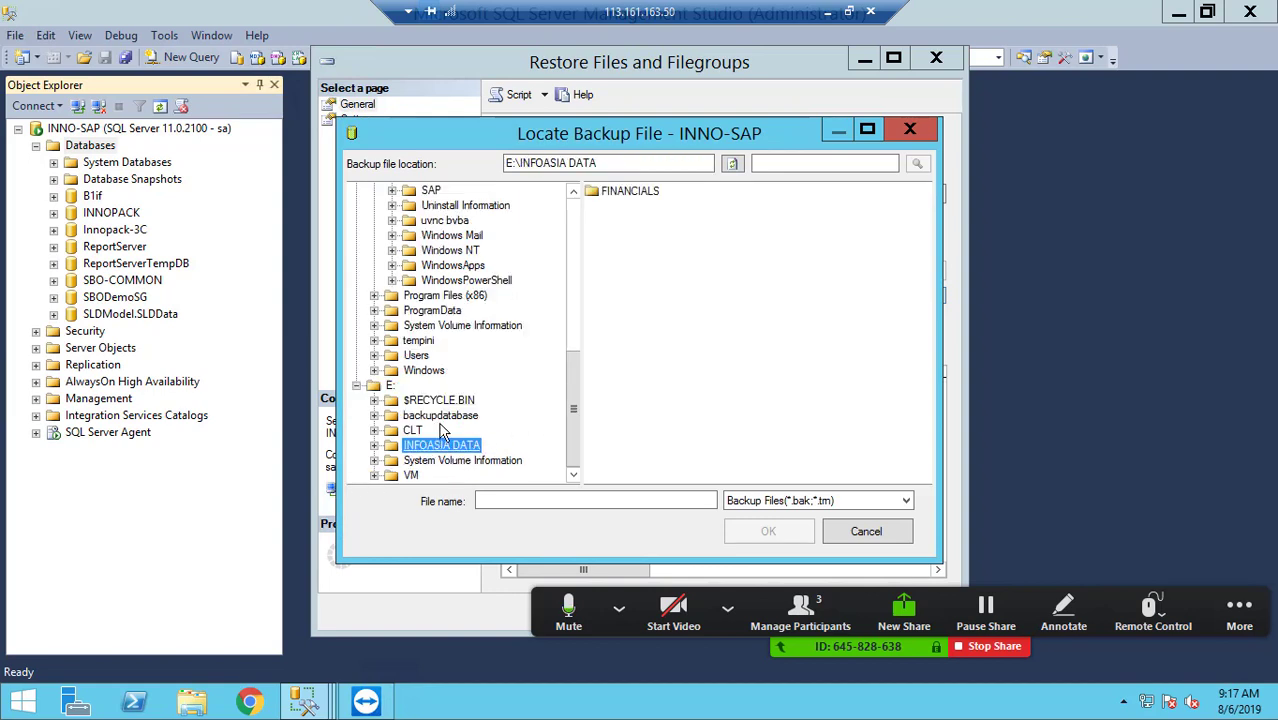
pyautogui.click(443, 416)
pyautogui.click(836, 501)
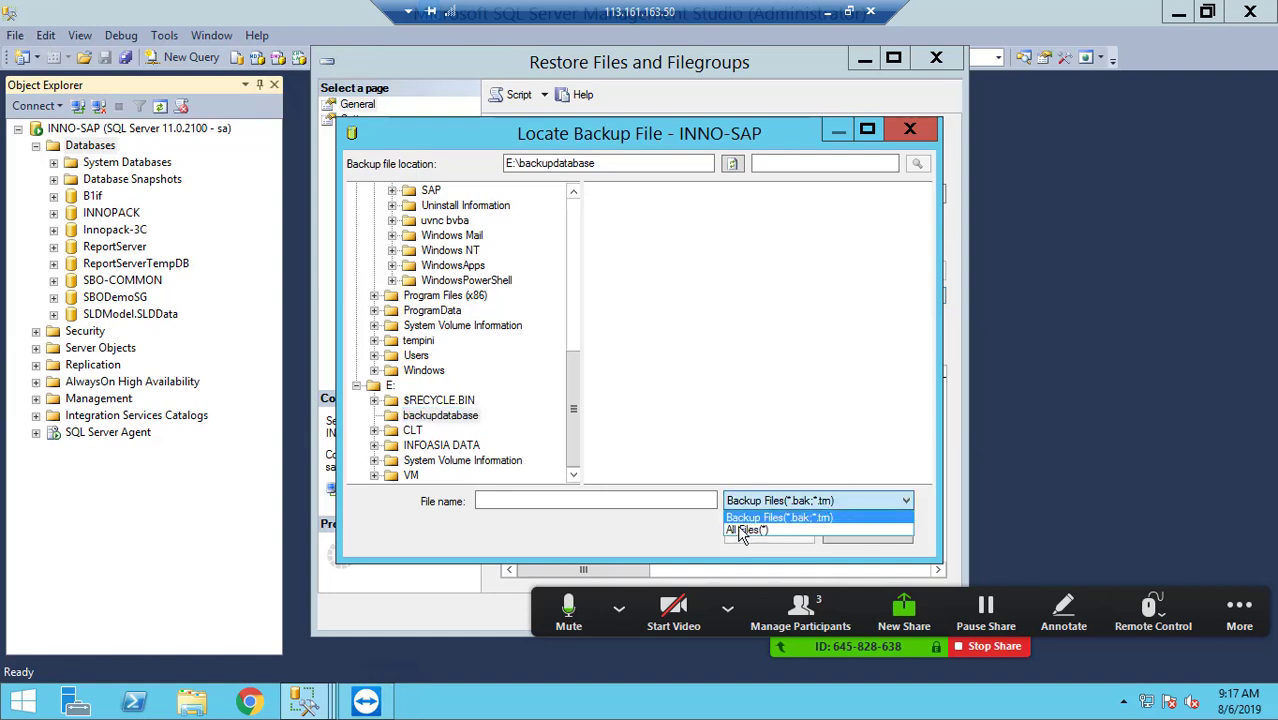
pyautogui.click(740, 530)
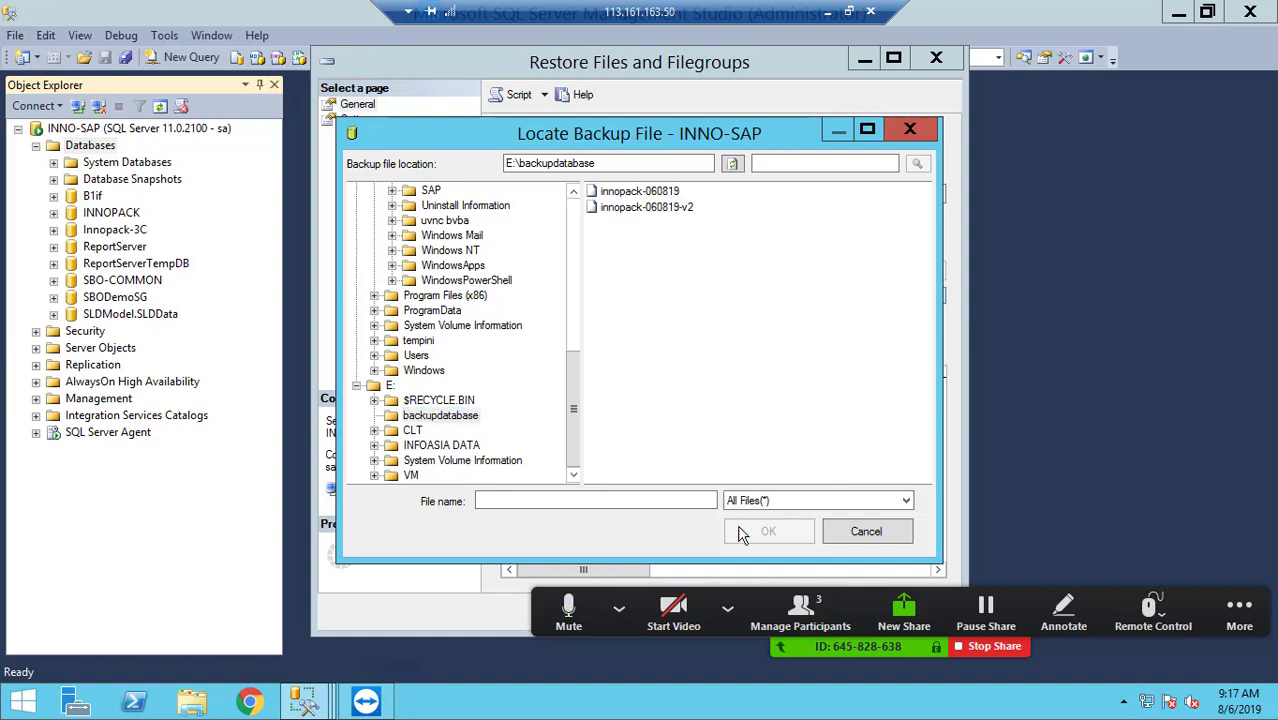
# Use innopack-060819-v2 as the backup device and mark its Innopack-3C full backup set for restoring.
pyautogui.click(674, 208)
pyautogui.click(752, 538)
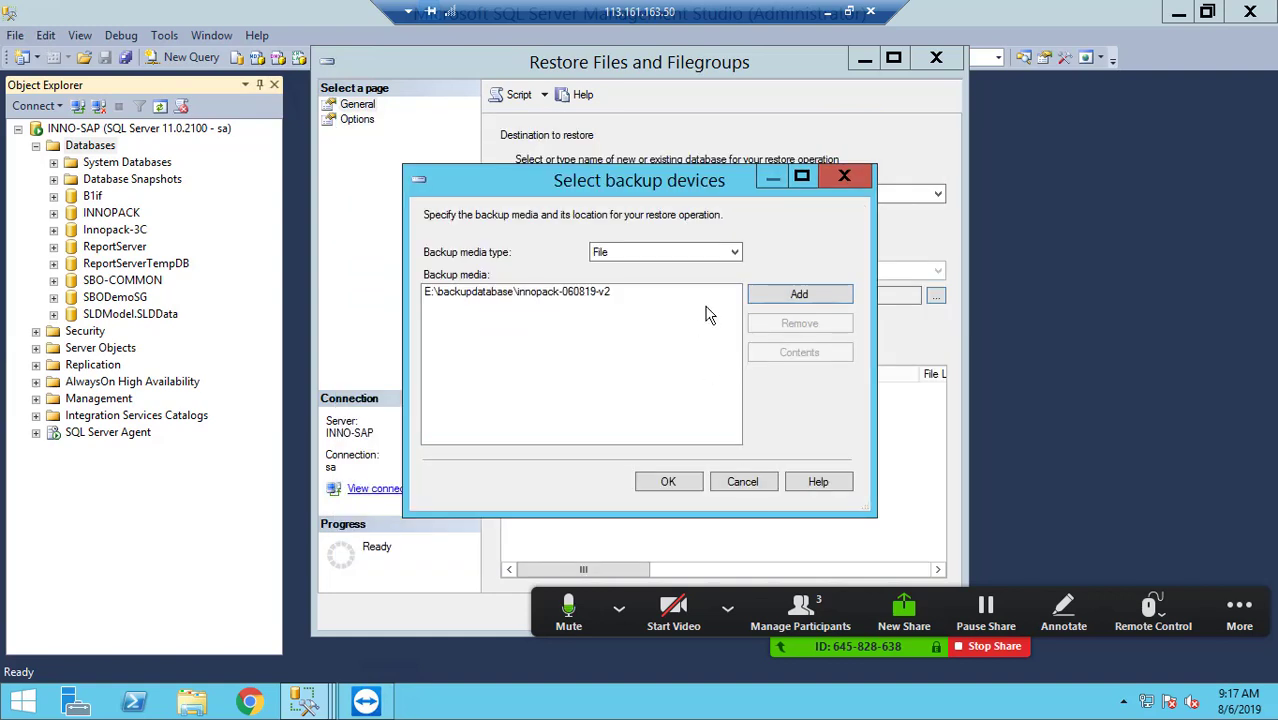
pyautogui.click(664, 478)
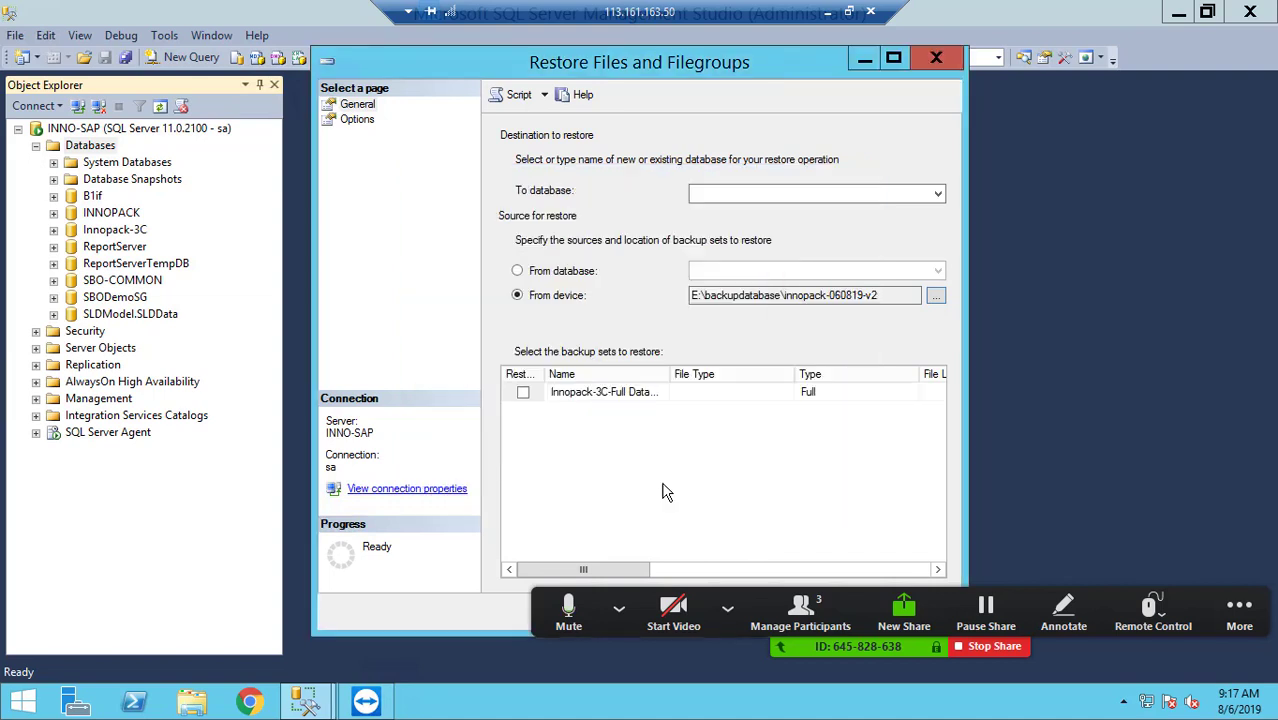
pyautogui.click(523, 392)
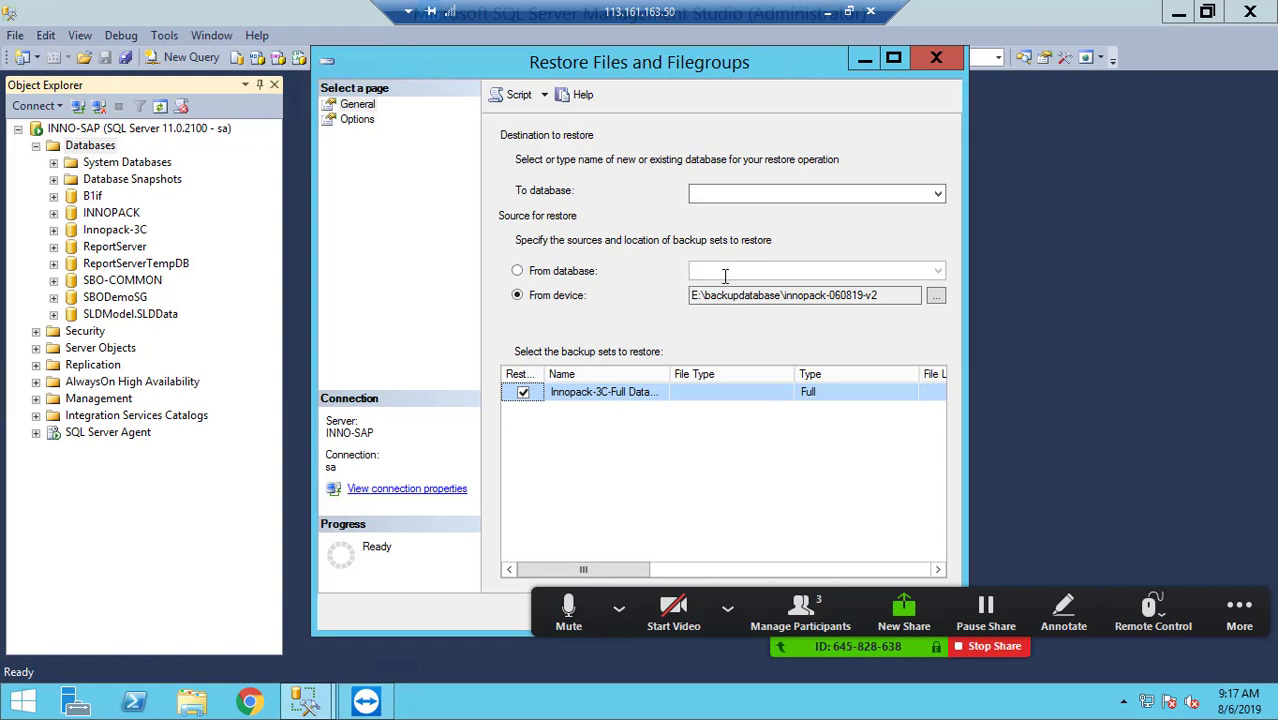
# Set Innopack-training as the destination database, run the restore from innopack-060819-v2, and dismiss the completion message.
pyautogui.click(727, 196)
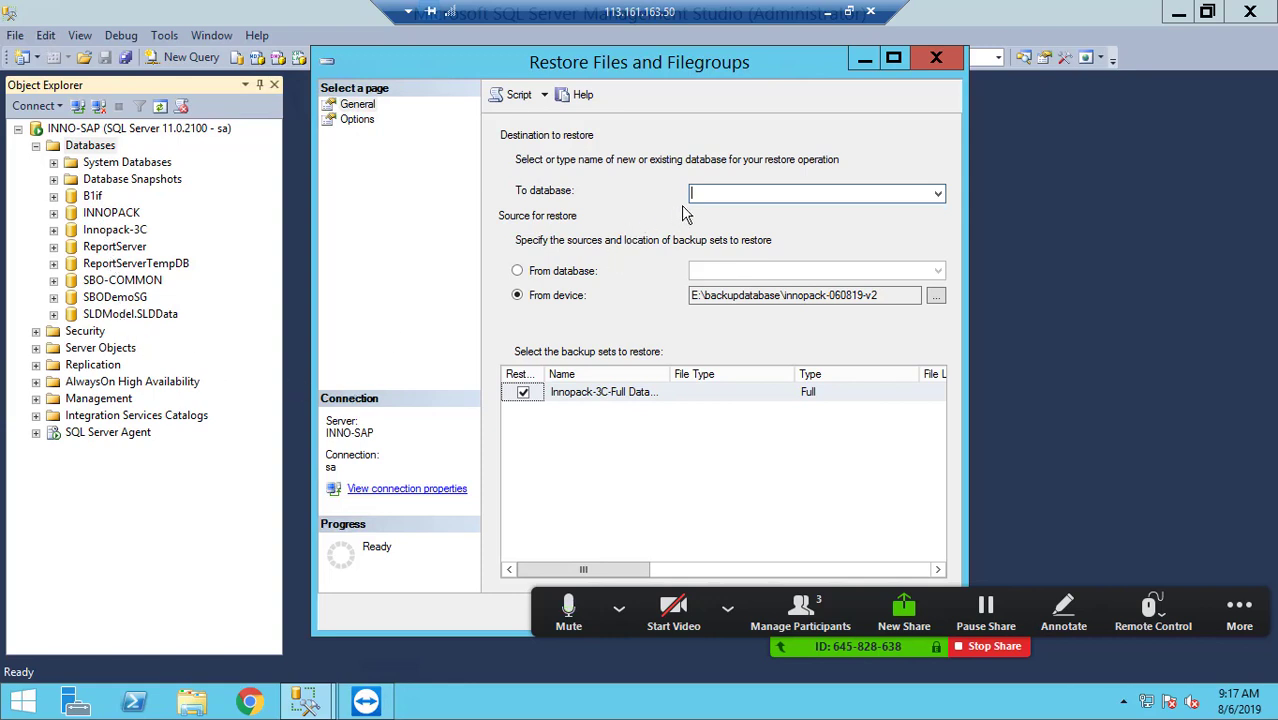
pyautogui.write('Innopack-training')
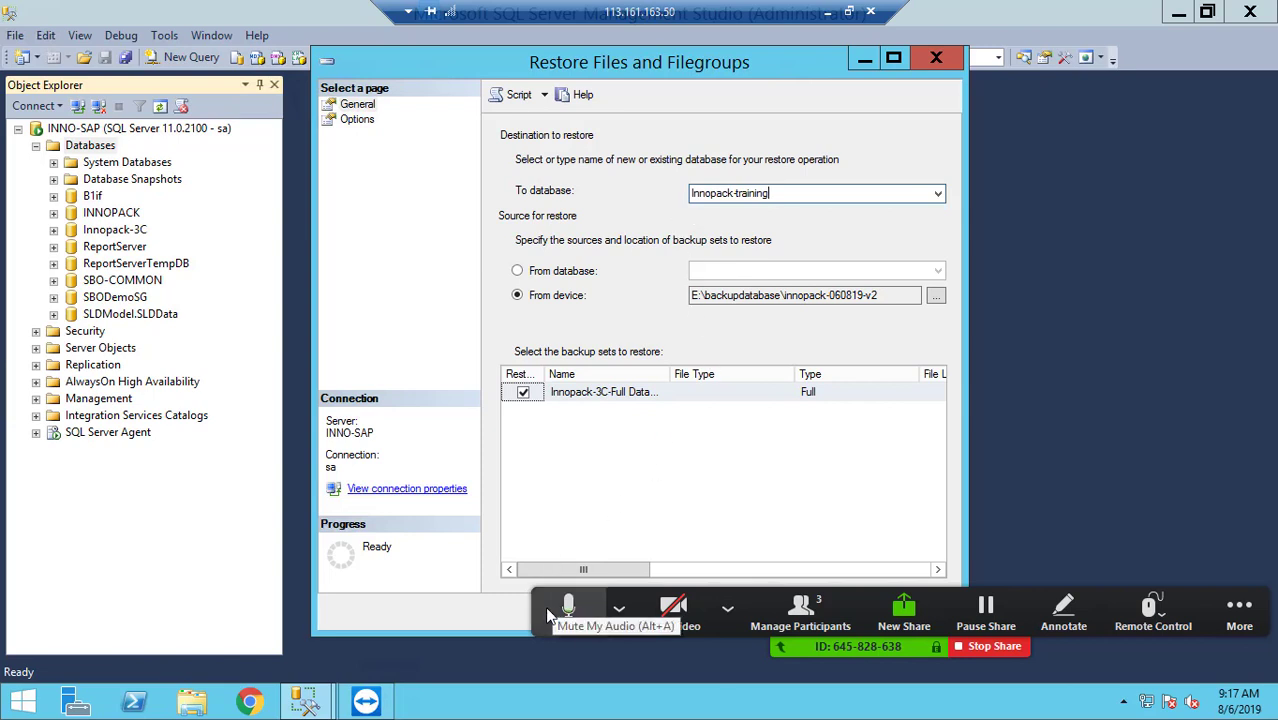
pyautogui.click(619, 607)
pyautogui.moveTo(909, 631); pyautogui.dragTo(898, 476)
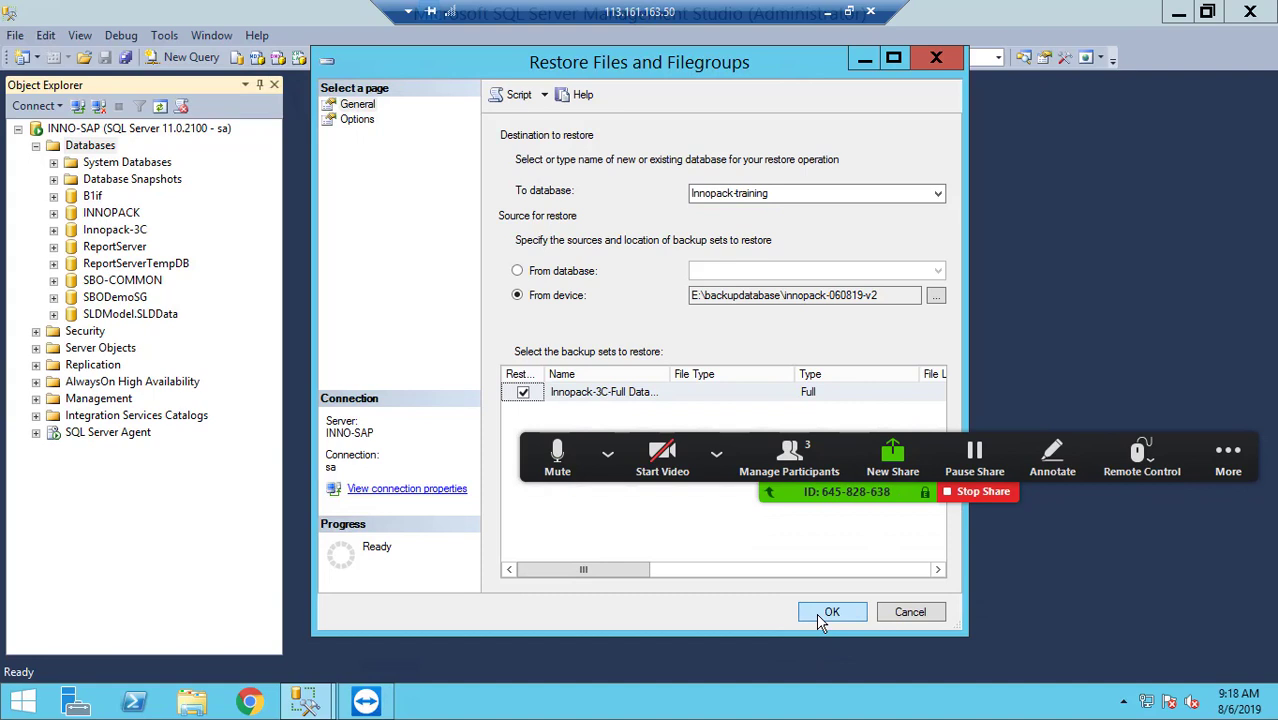
pyautogui.click(825, 617)
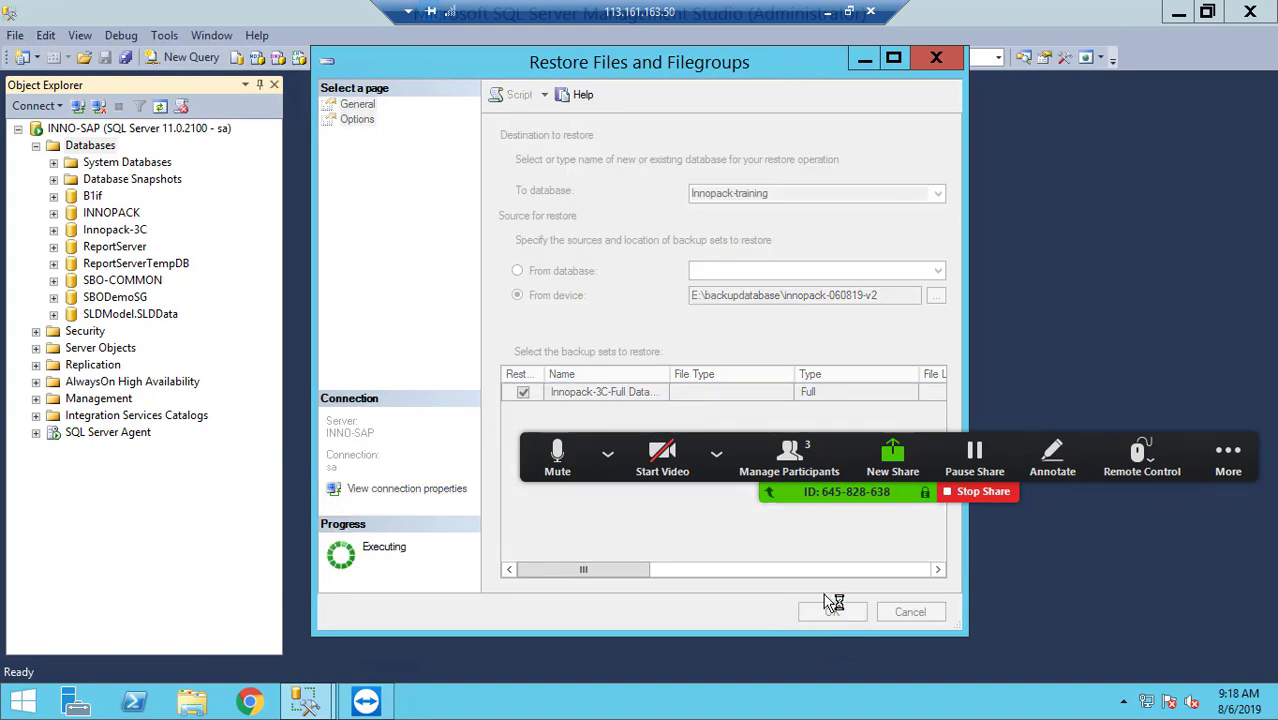
pyautogui.click(842, 388)
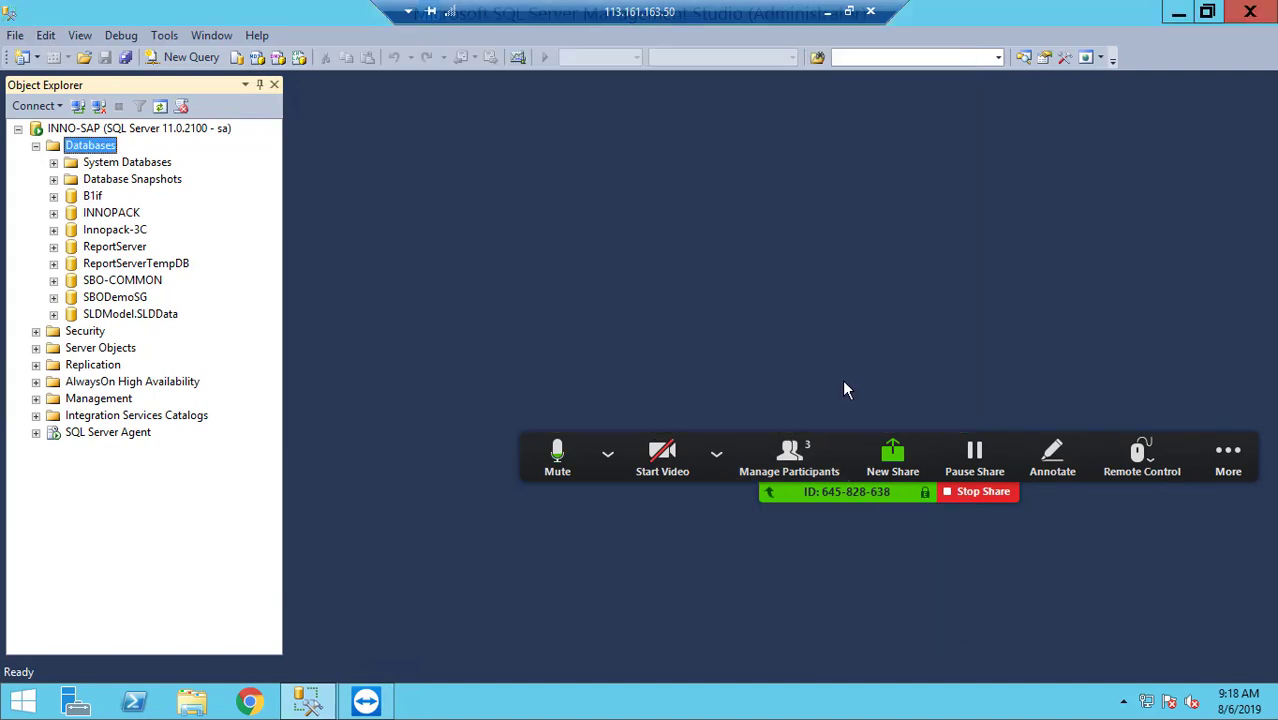
# Refresh the server's Databases folder, select the Innopack-training database in it, and minimize Management Studio.
pyautogui.rightClick(91, 149)
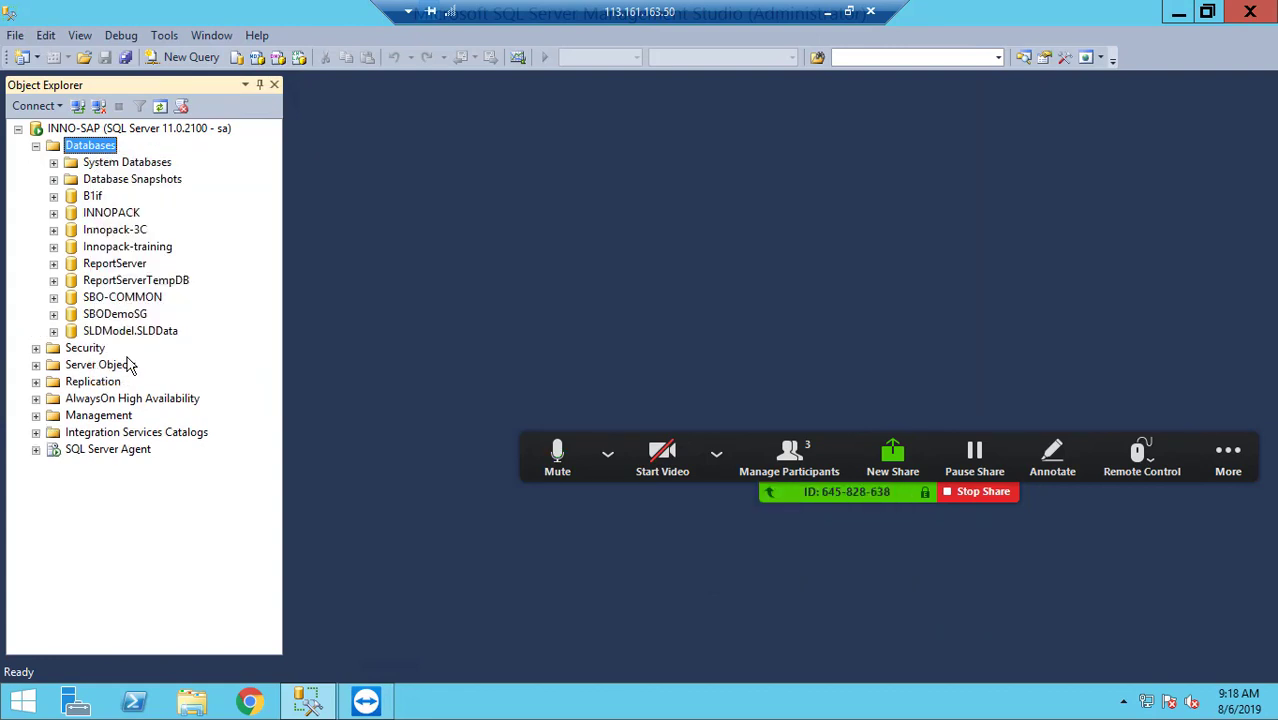
pyautogui.click(140, 250)
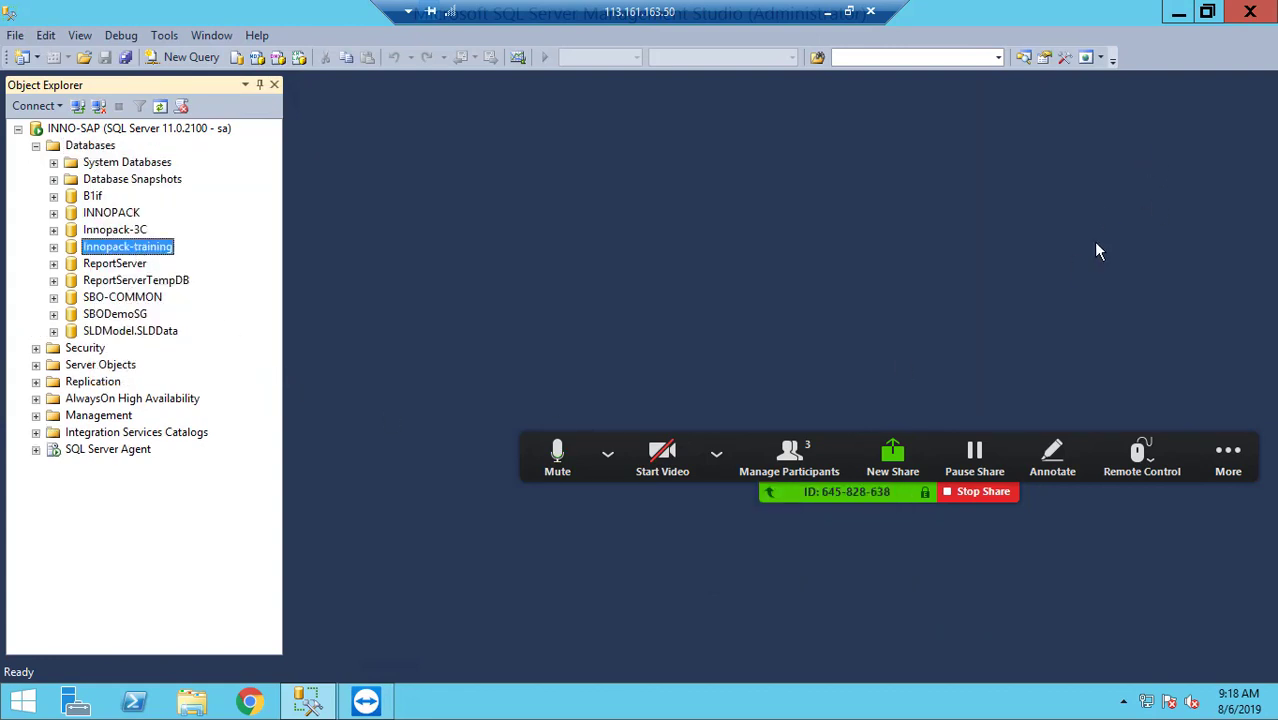
pyautogui.click(1178, 12)
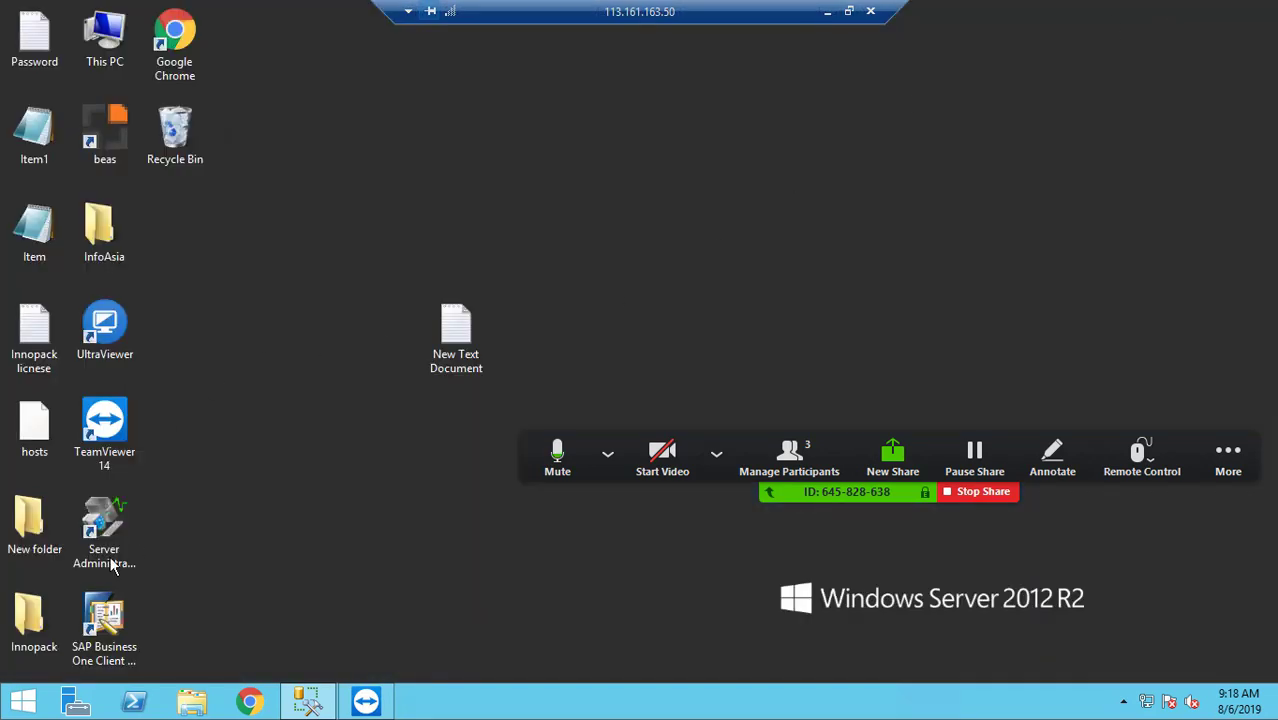
# Launch the SAP Business One client from the desktop and move the meeting toolbar clear of the login dialog.
pyautogui.doubleClick(117, 617)
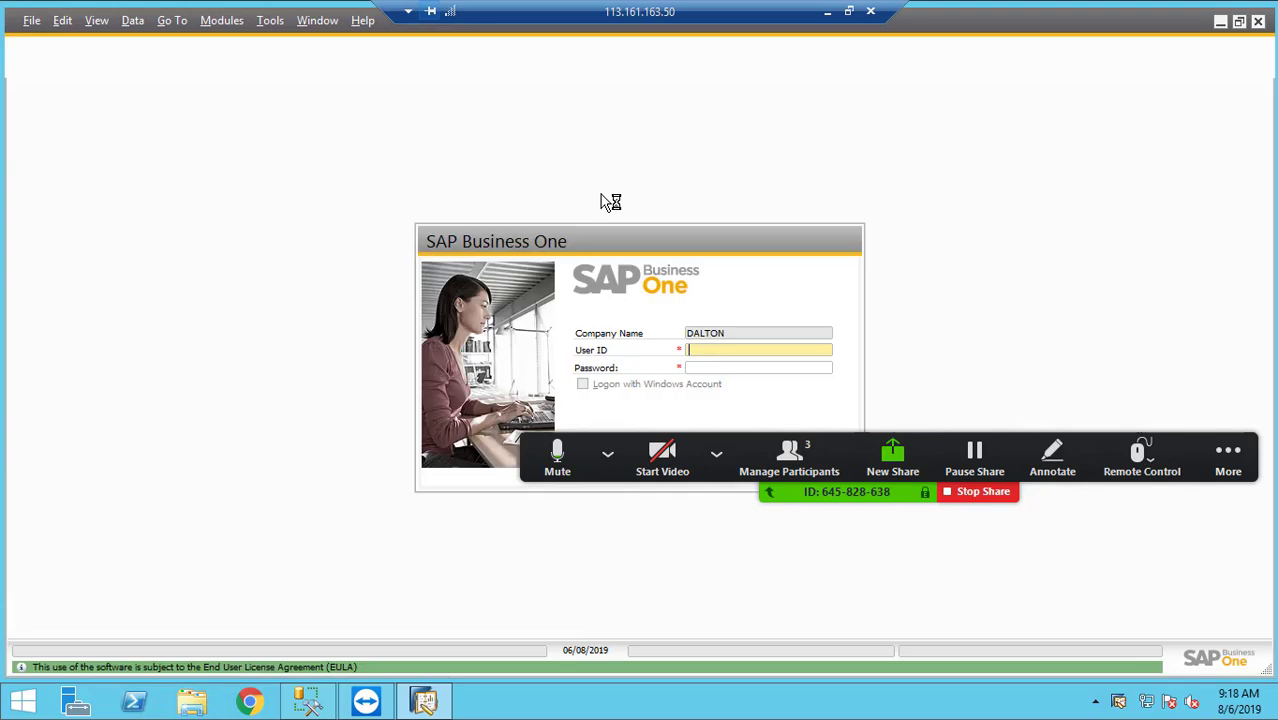
pyautogui.click(607, 453)
pyautogui.click(833, 499)
pyautogui.moveTo(833, 499); pyautogui.dragTo(829, 618)
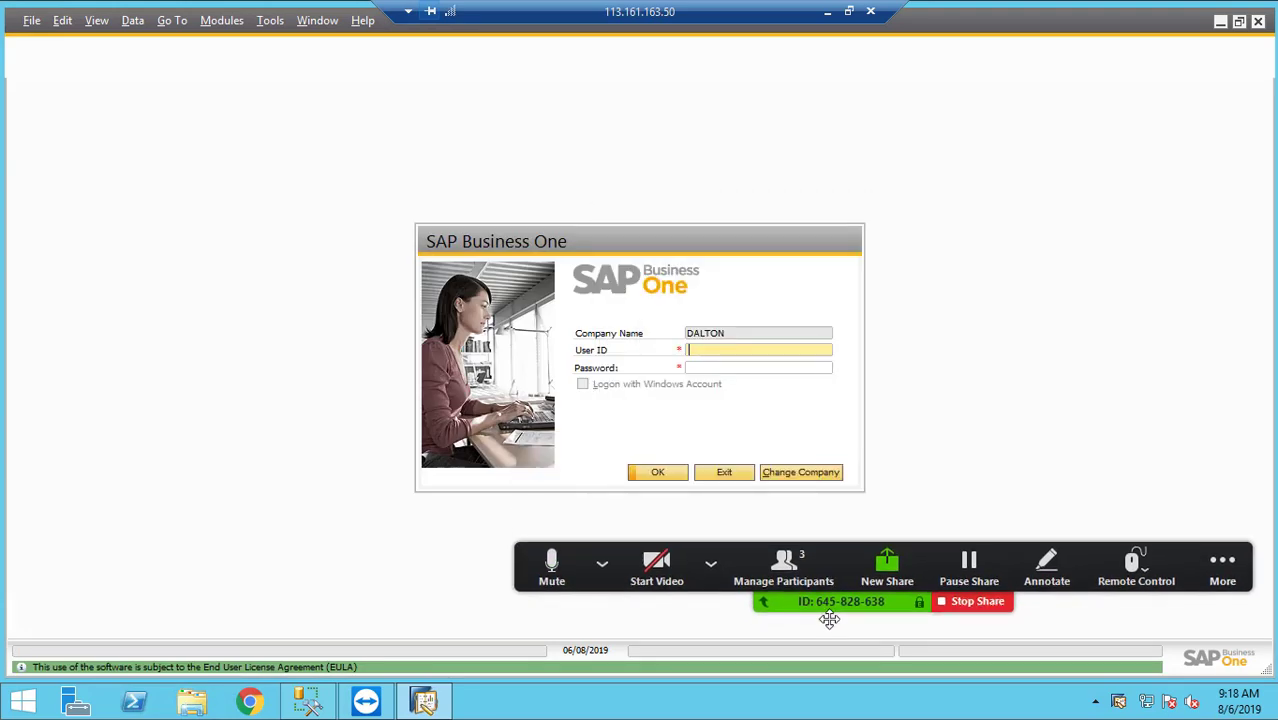
# Change the login company: refresh the list of companies on the current server and select the Innopack company with database Innopack-training.
pyautogui.click(796, 472)
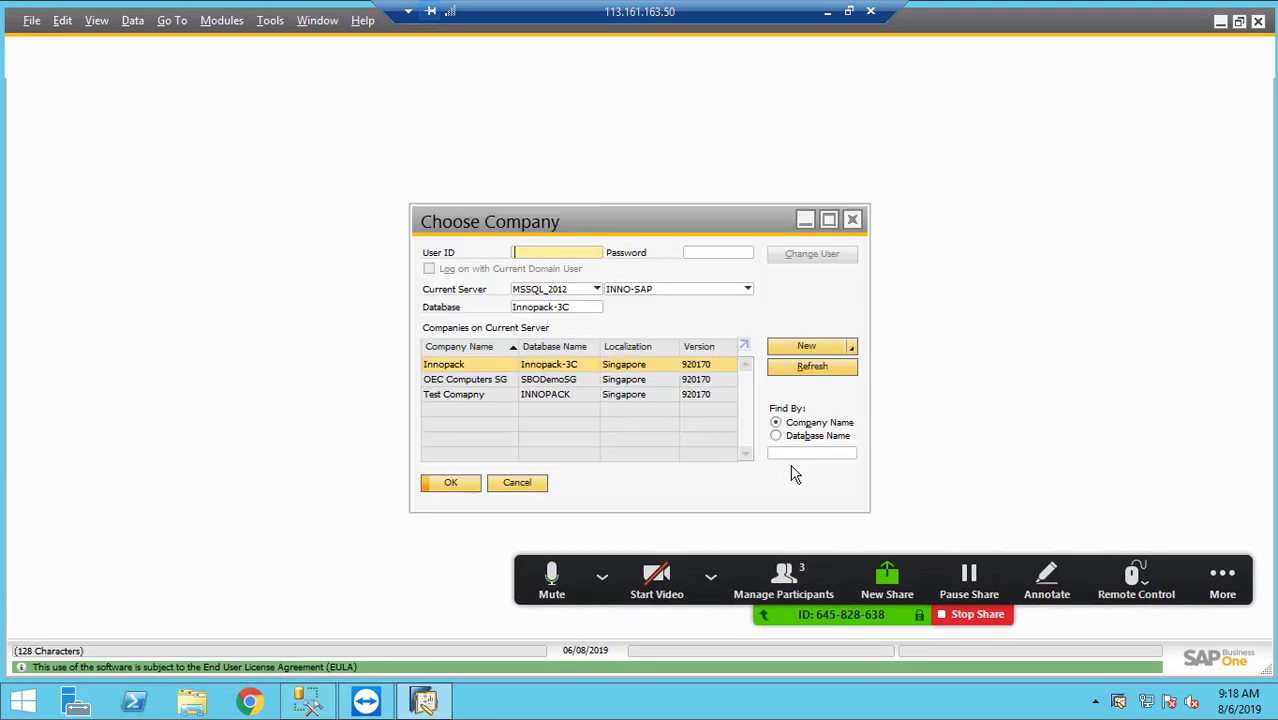
pyautogui.click(788, 370)
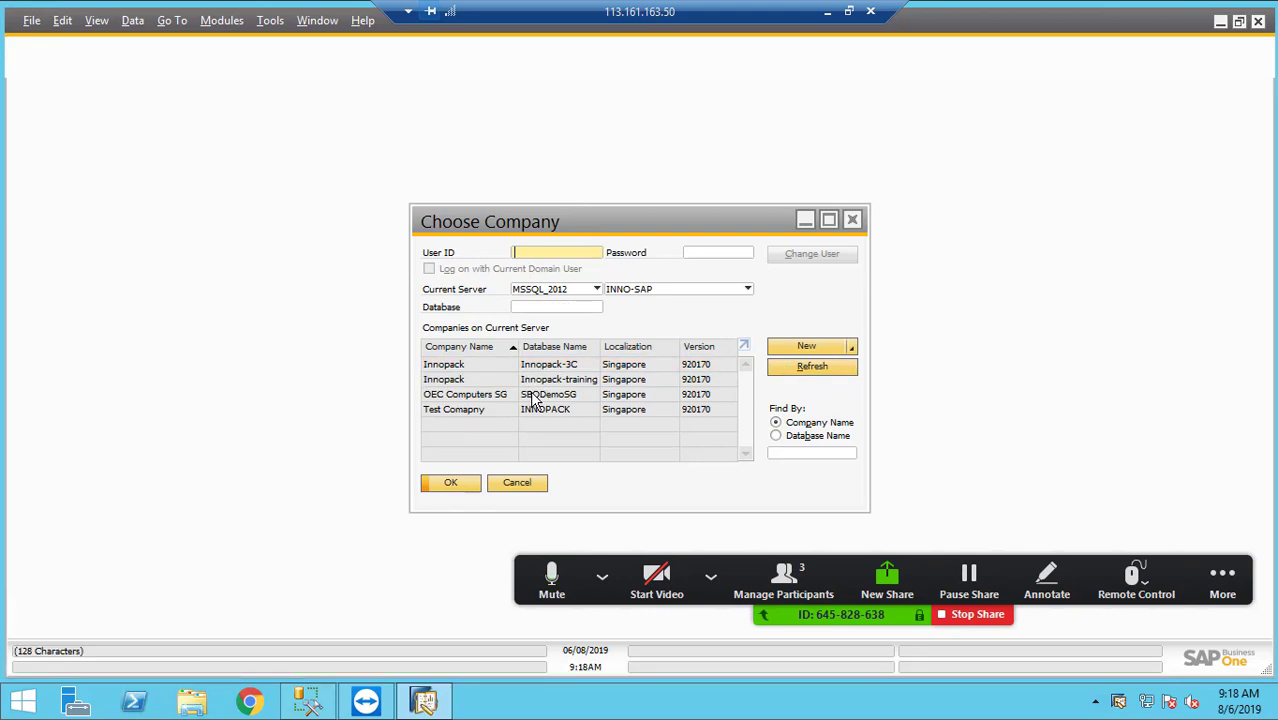
pyautogui.click(557, 368)
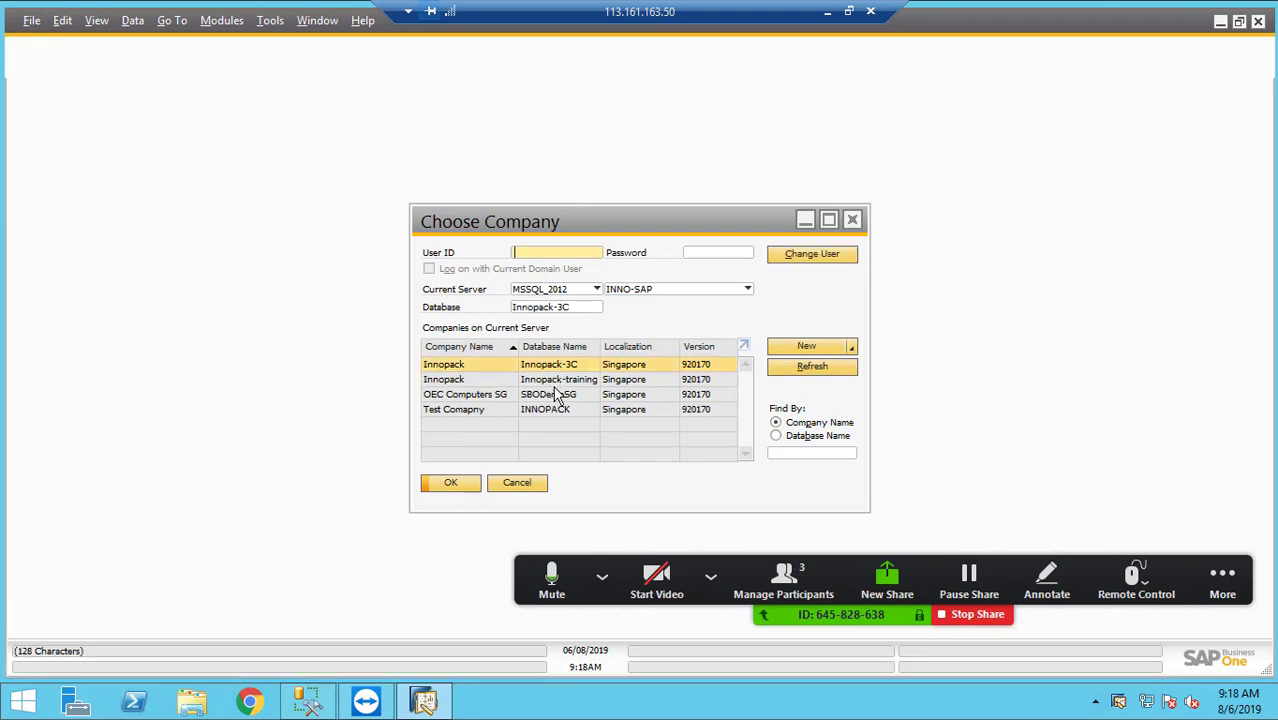
pyautogui.click(556, 383)
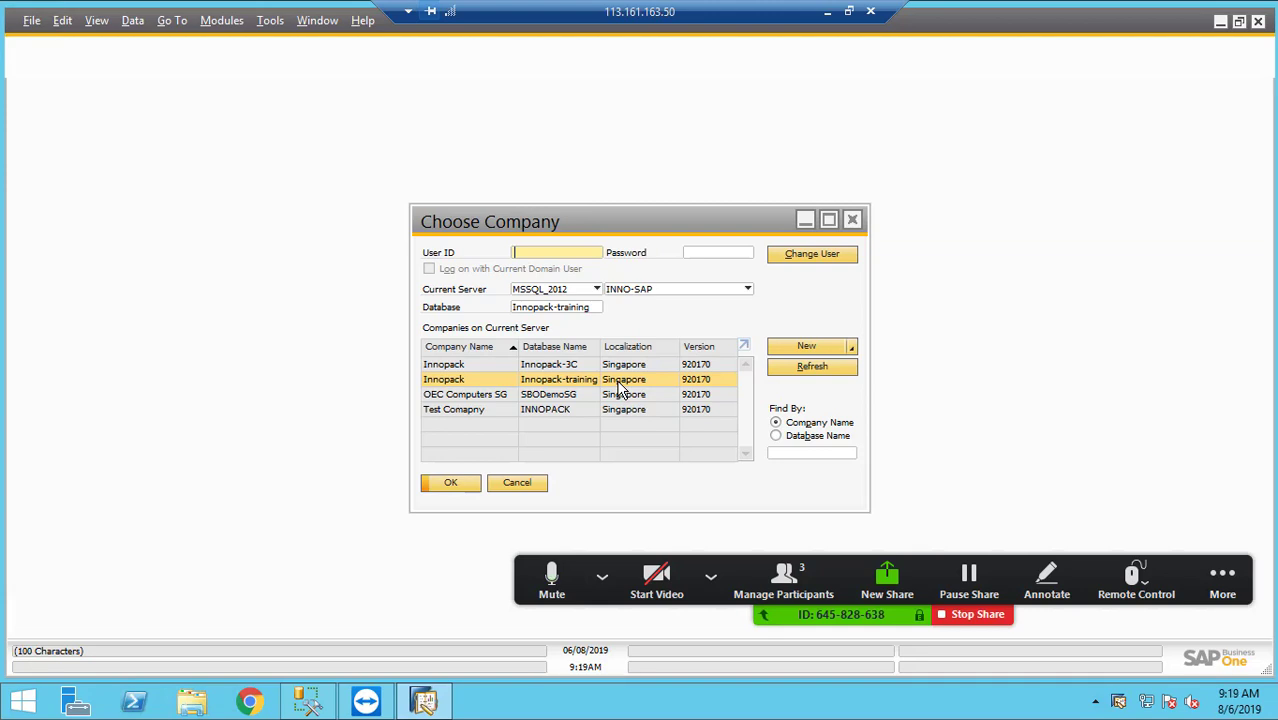
pyautogui.click(826, 20)
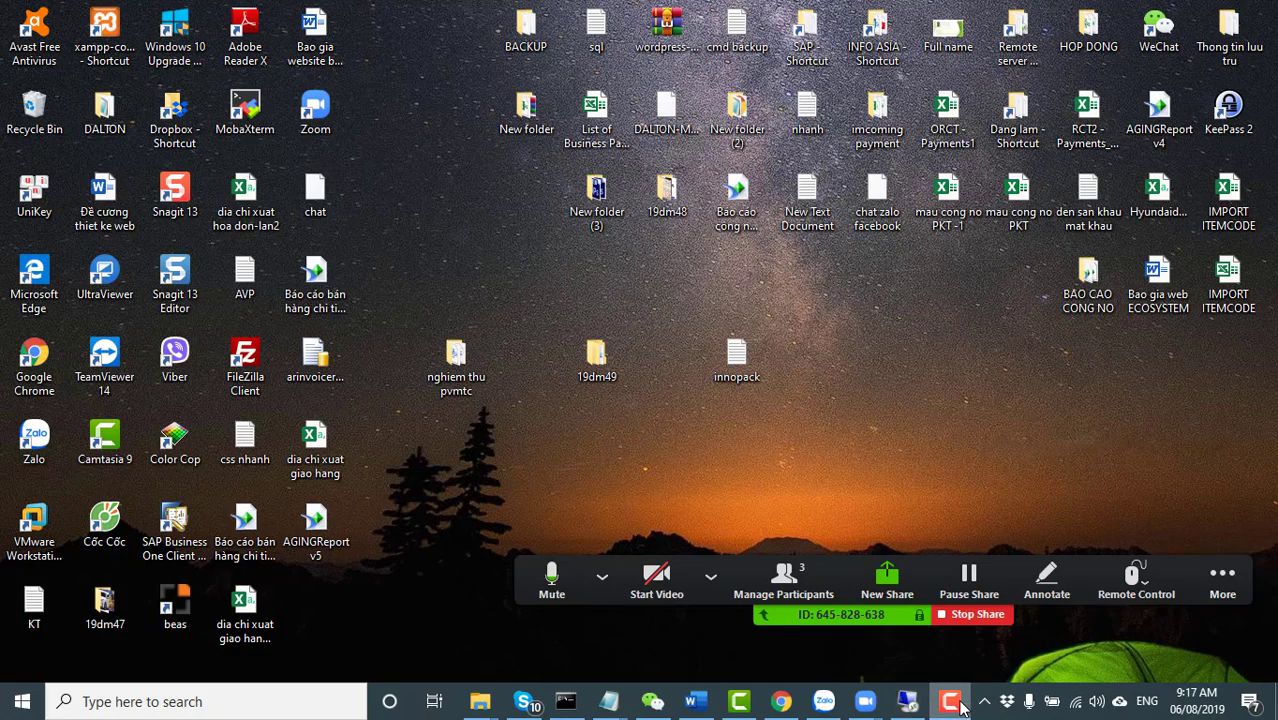
pyautogui.click(950, 703)
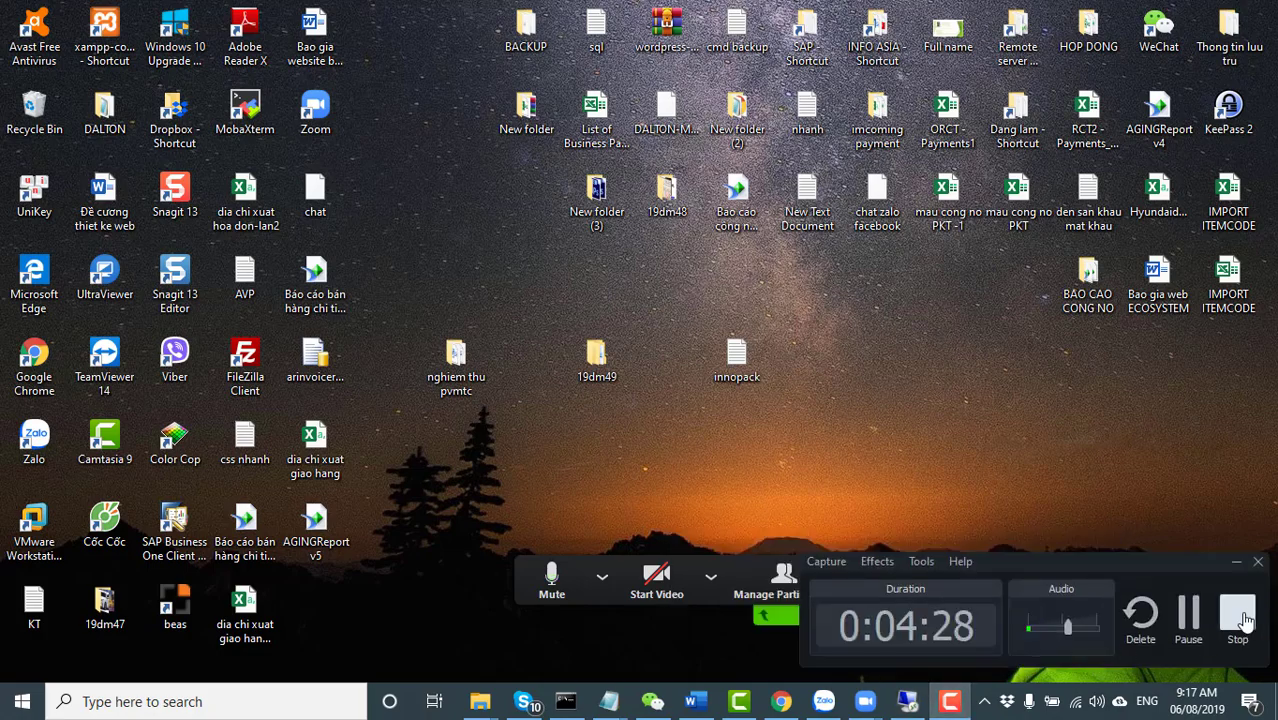